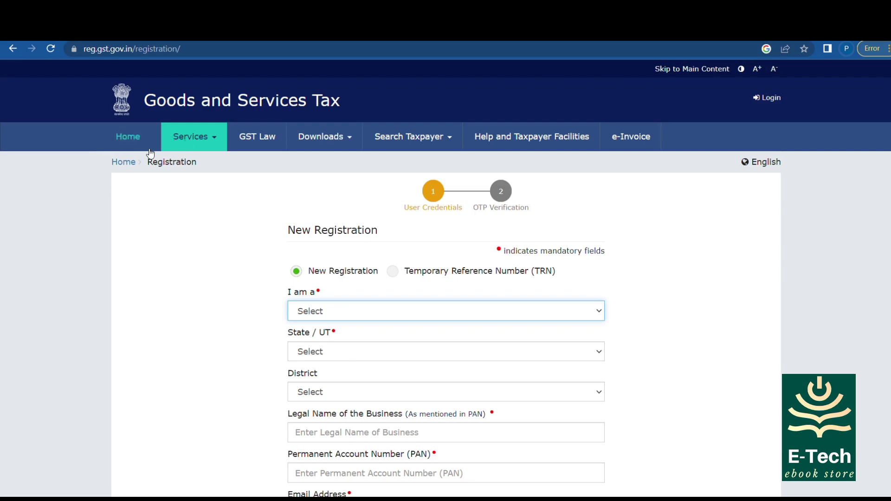
Select Taxpayer as applicant type, Delhi as state and North West Delhi as district
scroll(362, 280, "down", 1)
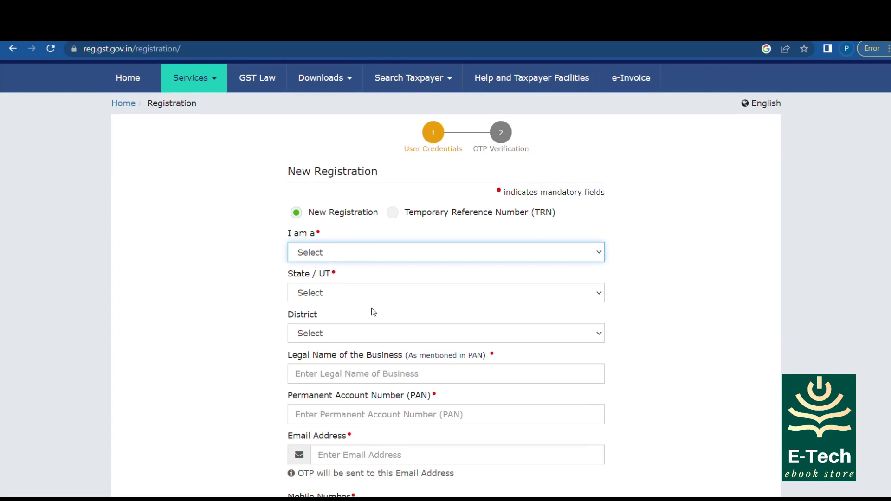
left_click(416, 284)
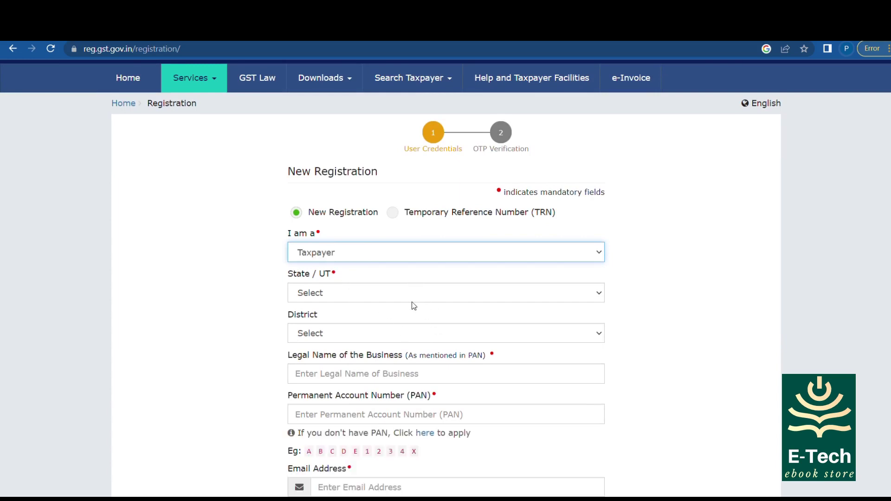
left_click(412, 299)
key("g")
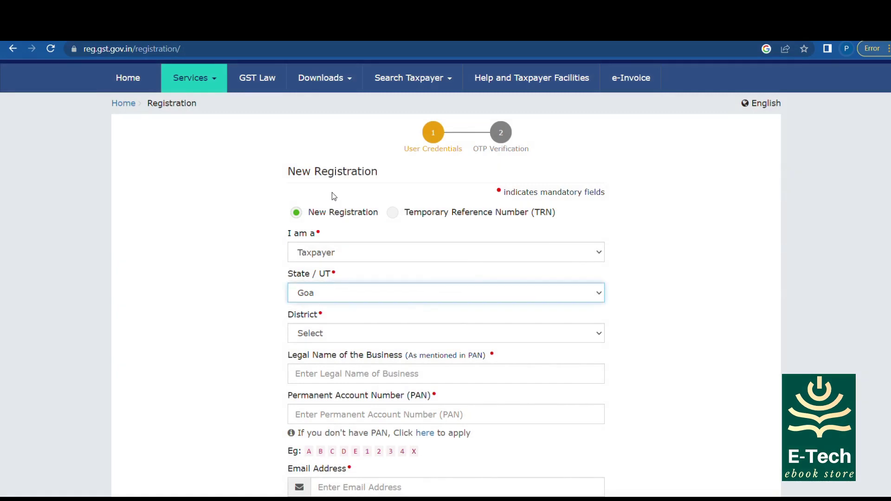
key("Up")
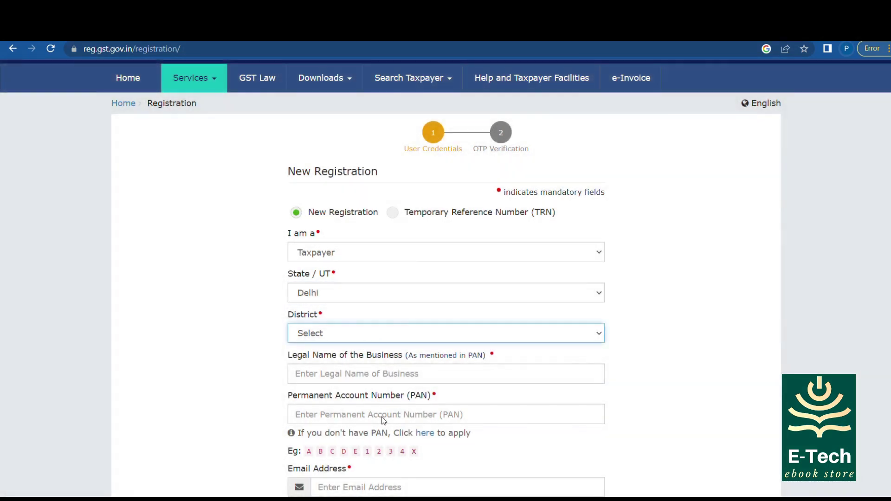
key("Down")
left_click(374, 375)
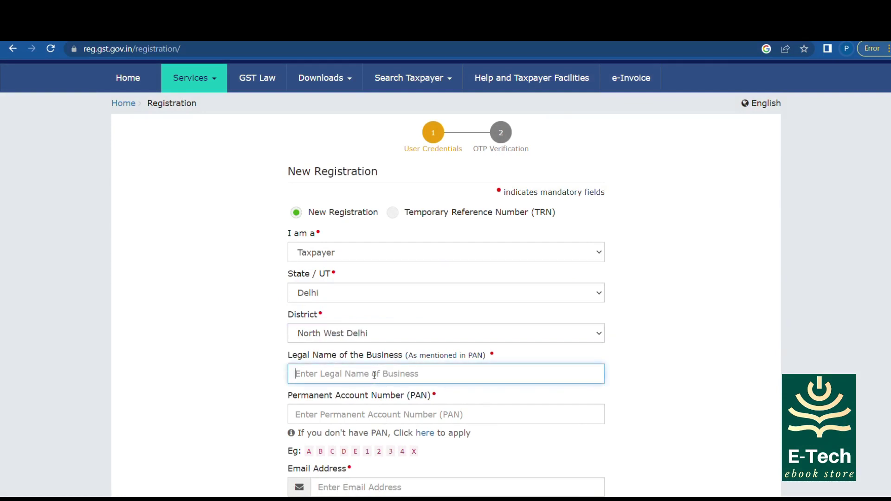
scroll(375, 375, "down", 4)
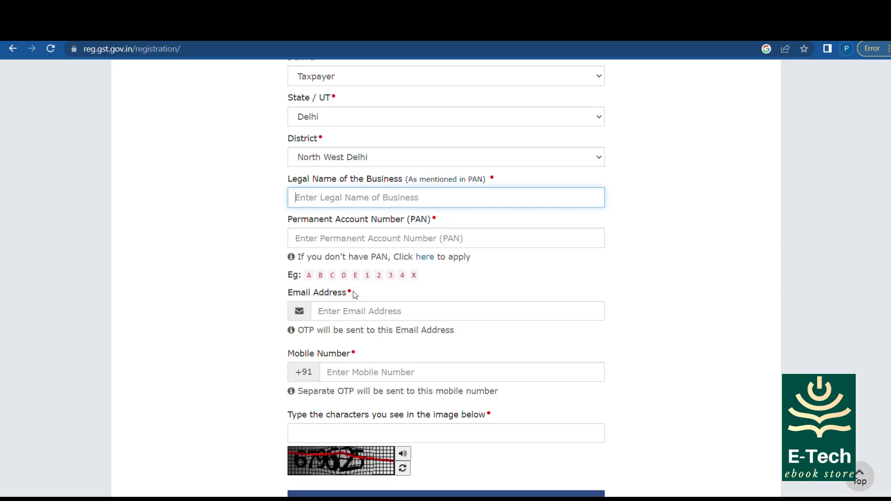
scroll(355, 295, "down", 5)
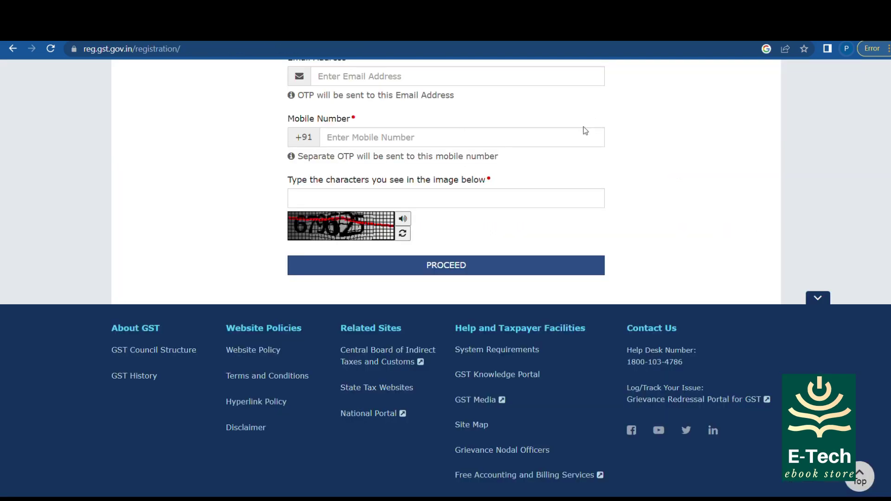
scroll(651, 195, "up", 5)
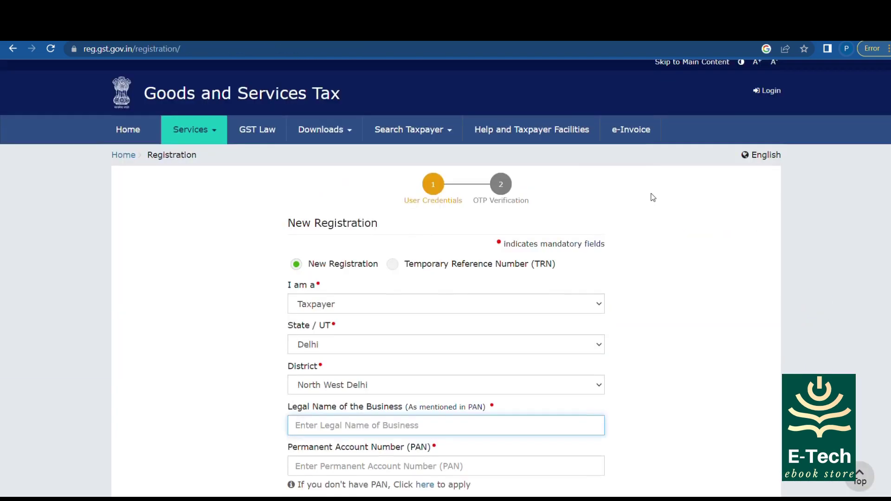
Resume with the pasted Temporary Reference Number and captcha 213229, then proceed
left_click(395, 272)
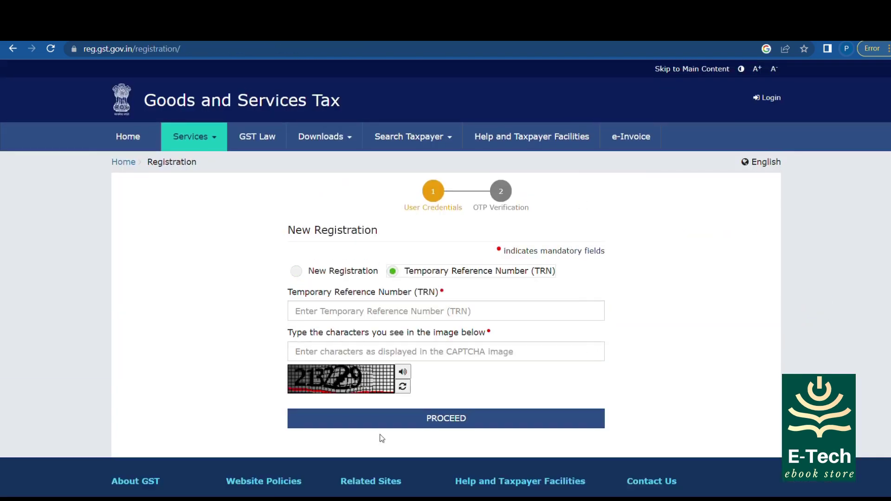
left_click(434, 318)
key("ctrl+v")
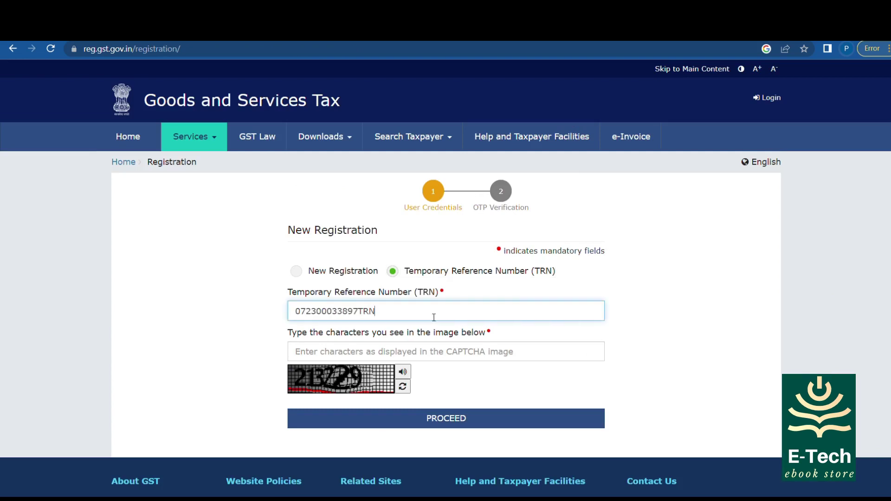
key("Tab")
type("213")
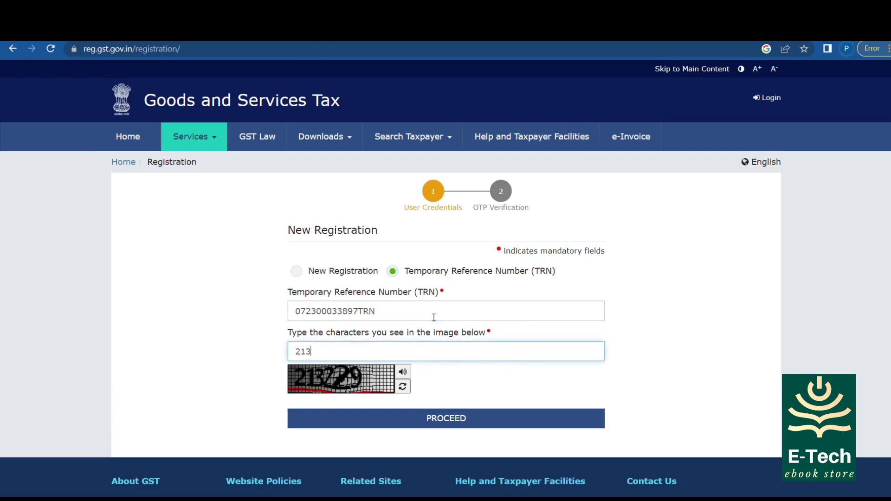
type("229")
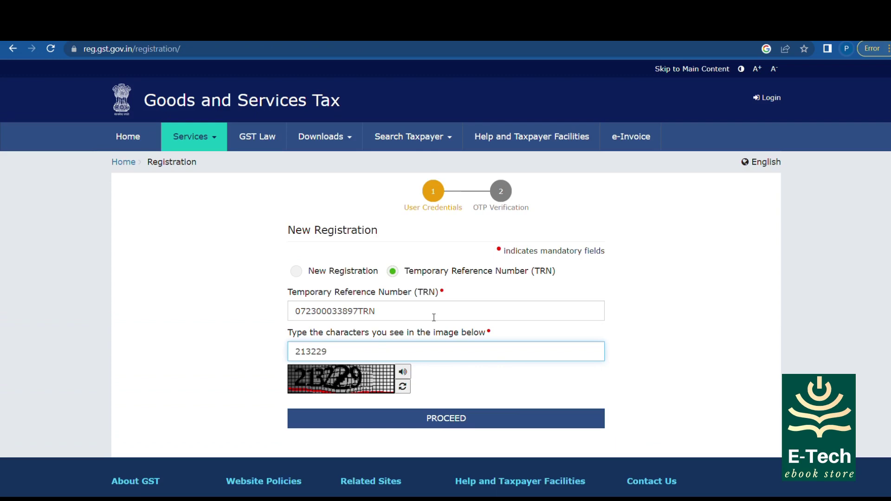
left_click(481, 421)
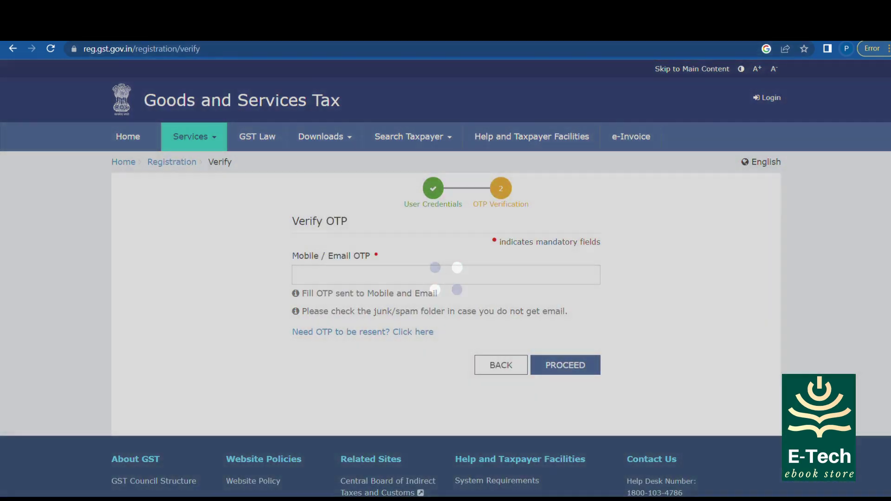
key("ctrl+Tab")
Open the newest GST OTP email in the Gmail inbox and select the code
left_click(105, 157)
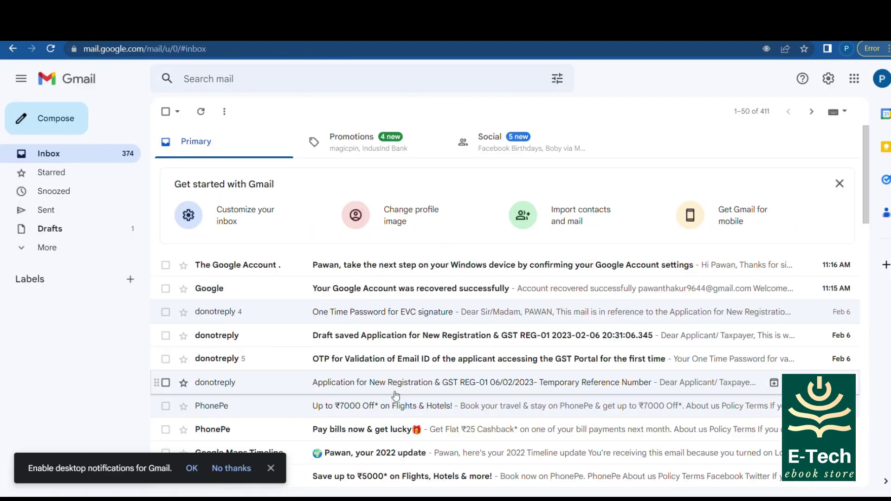
left_click(450, 265)
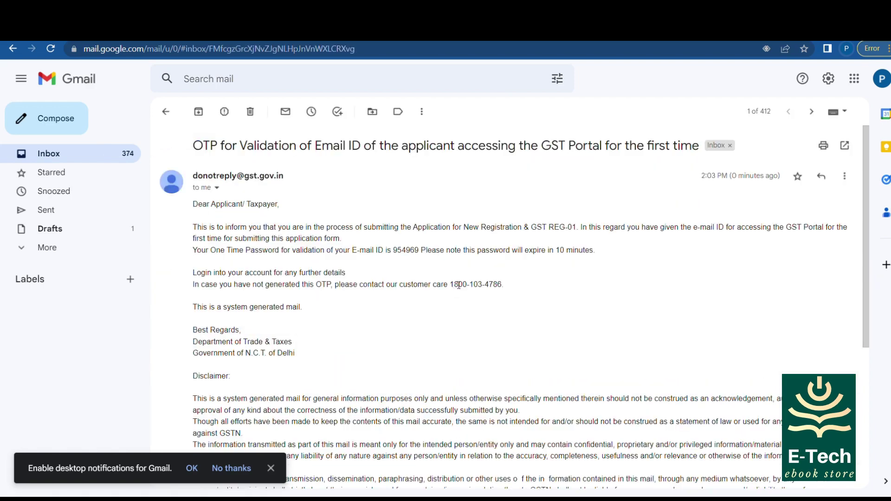
double_click(406, 250)
key("ctrl+Tab")
Paste the emailed OTP into the Mobile / Email OTP field and proceed
left_click(386, 279)
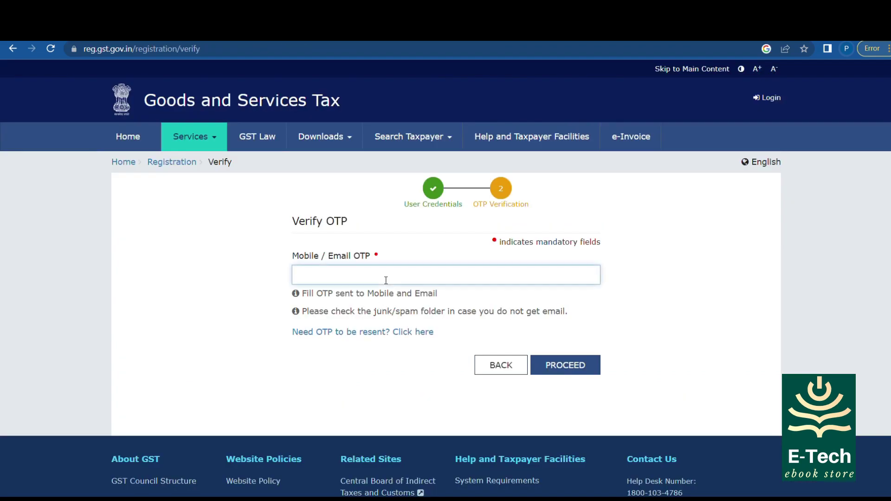
key("ctrl+v")
left_click(566, 365)
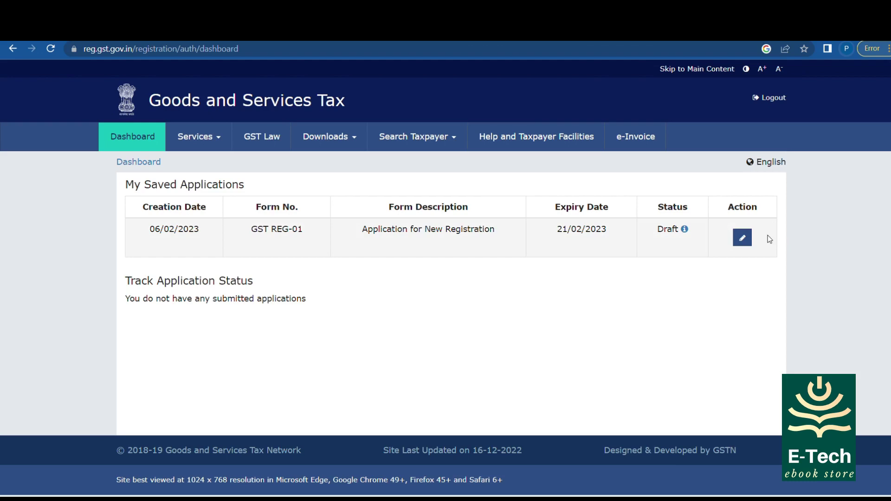
Edit the draft, review Business Details (Proprietorship, e-Commerce selling, 06/02/2023) and save them
left_click(741, 239)
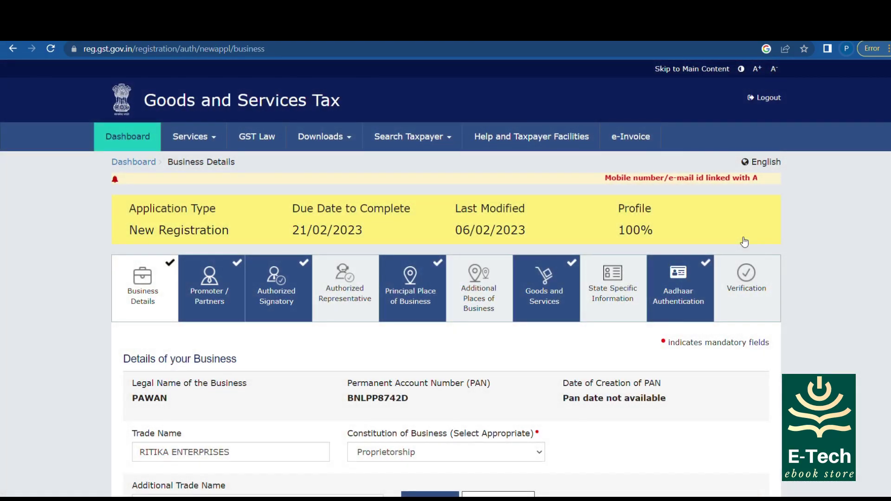
scroll(744, 242, "down", 3)
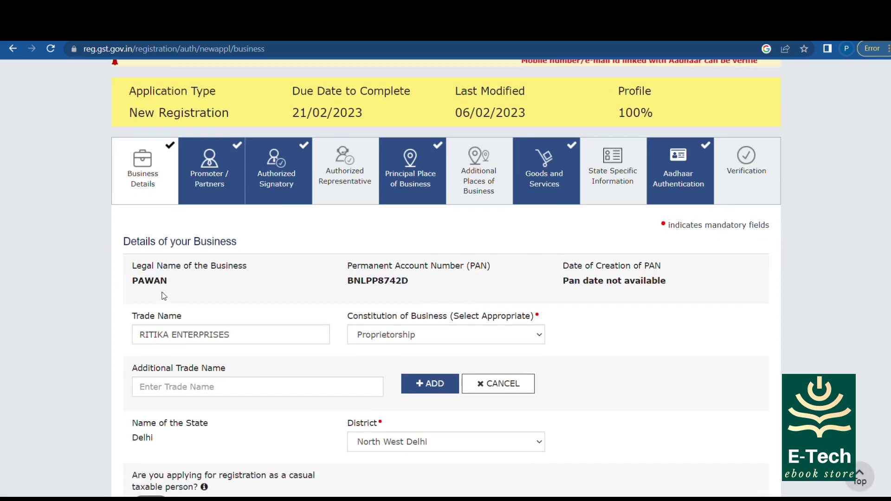
double_click(150, 281)
double_click(403, 266)
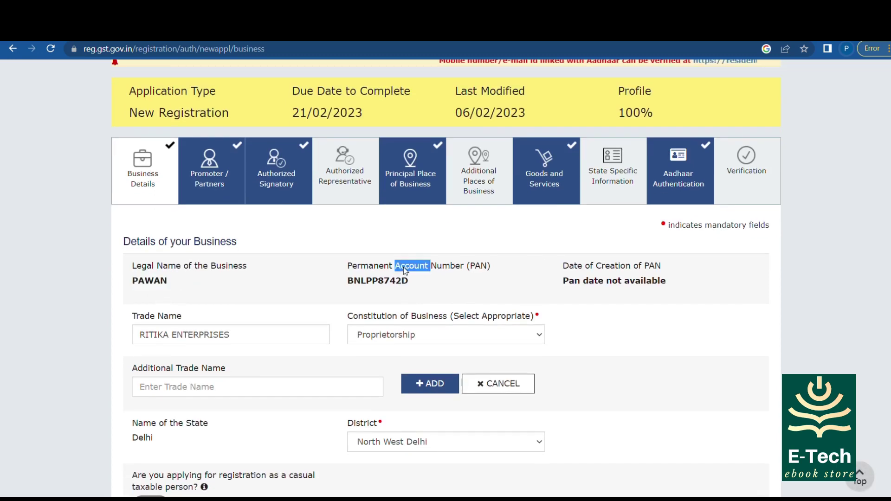
scroll(266, 308, "down", 4)
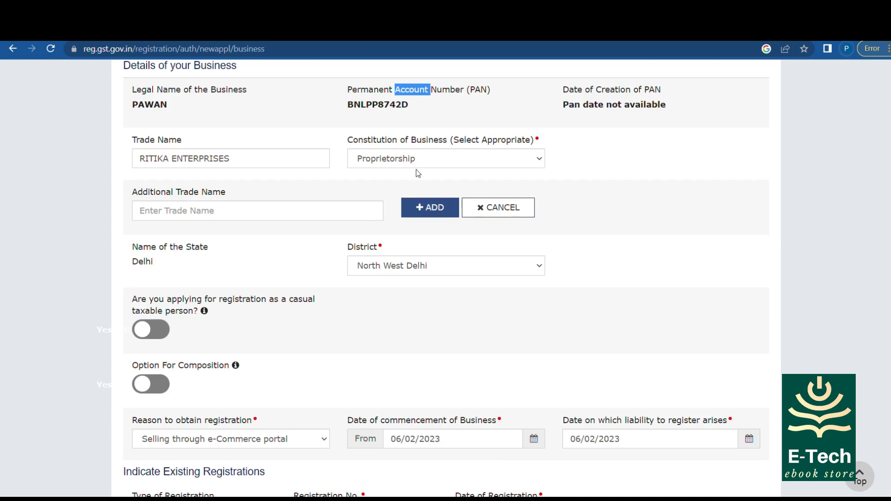
scroll(428, 225, "down", 3)
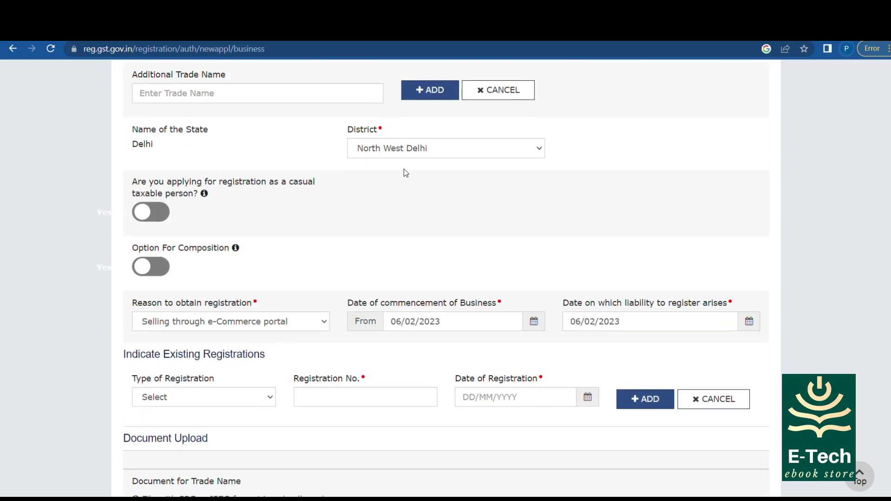
scroll(404, 169, "down", 3)
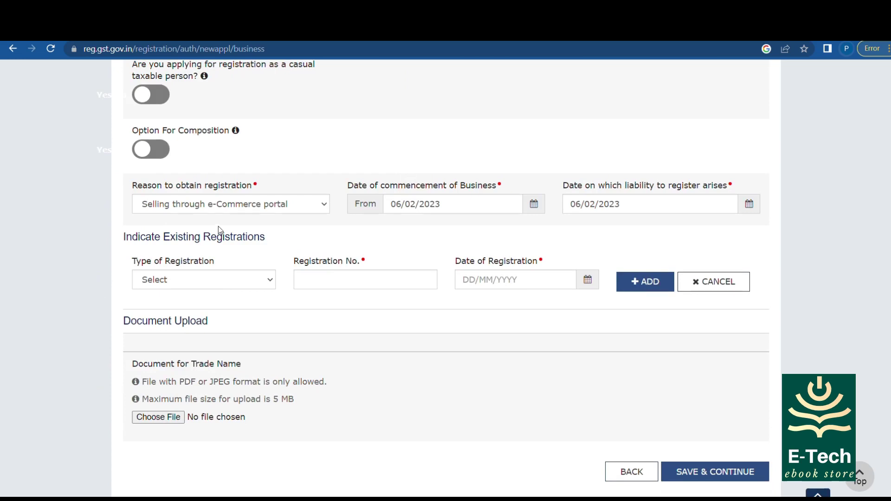
scroll(218, 227, "down", 2)
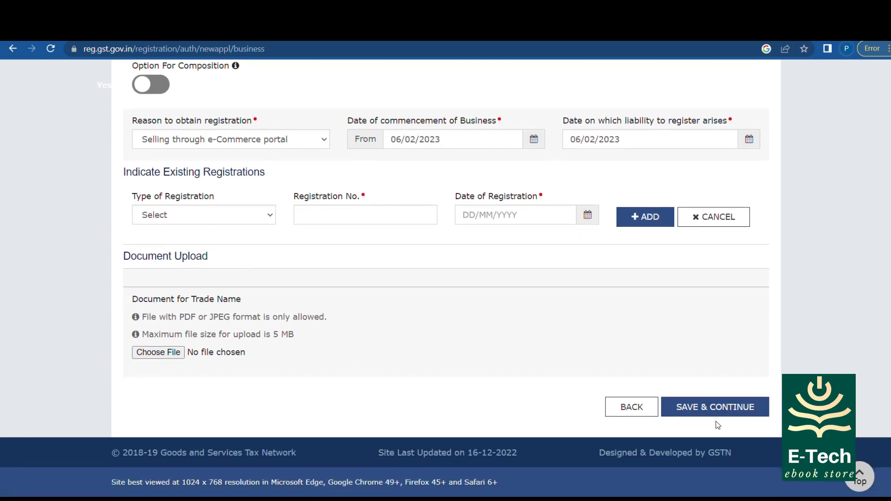
triple_click(209, 299)
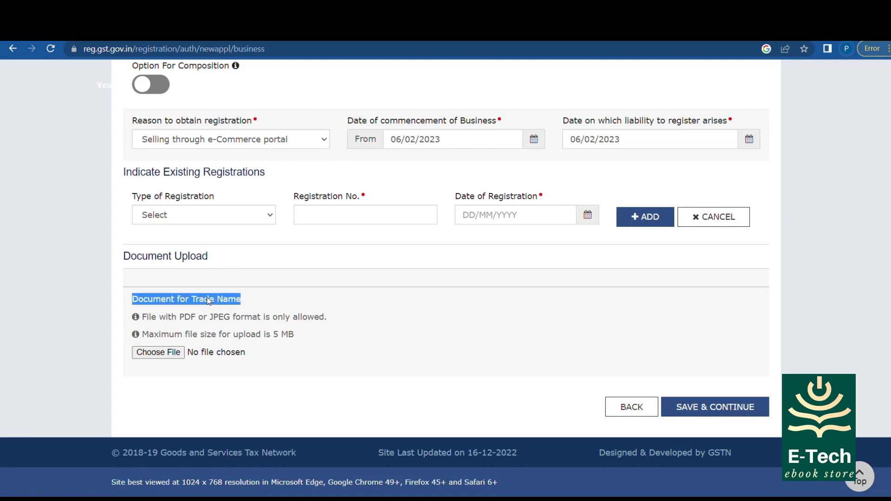
left_click(718, 410)
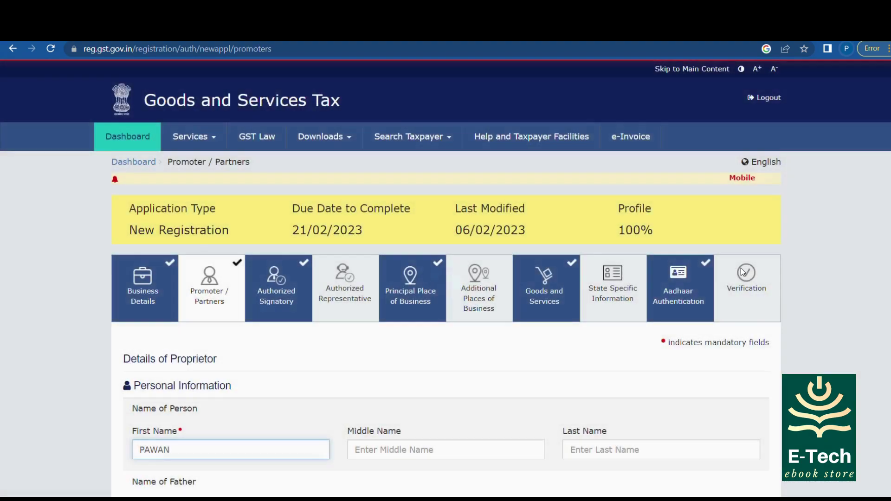
Review and save the Promoter / Partners details, accepting the Locality/PIN mismatch warning
scroll(743, 270, "down", 2)
scroll(308, 284, "down", 6)
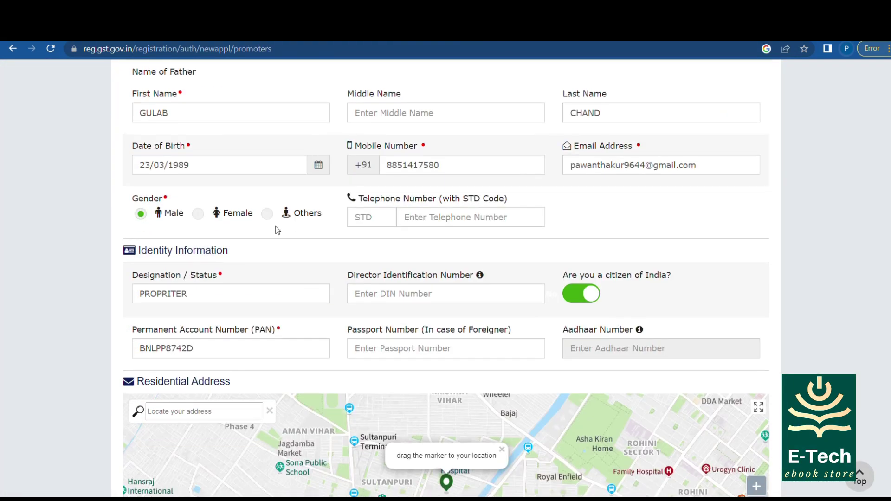
scroll(159, 191, "down", 4)
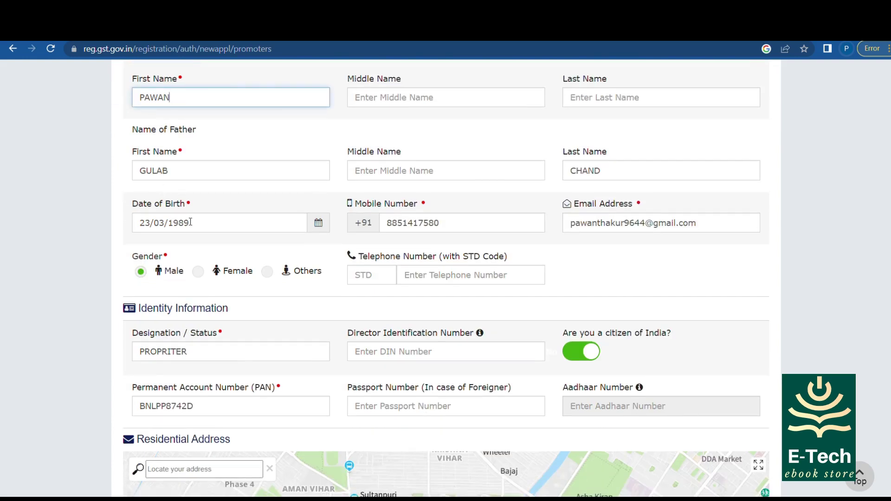
scroll(400, 237, "down", 3)
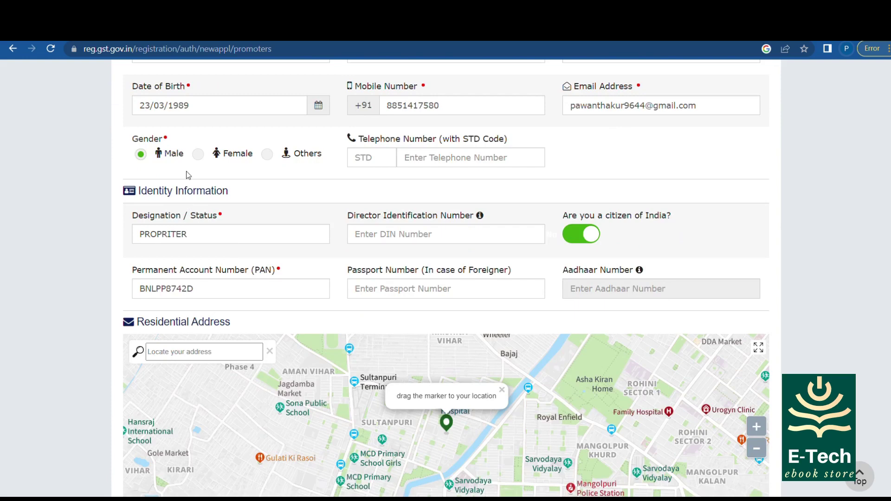
scroll(291, 292, "down", 1)
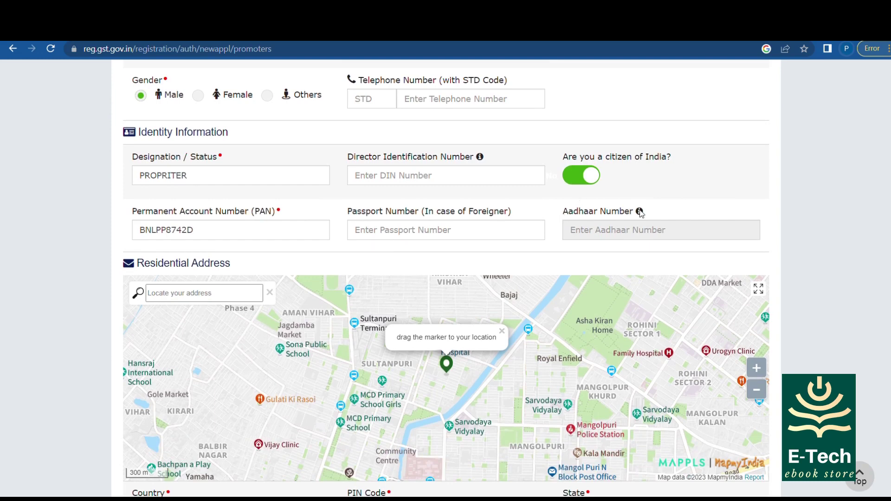
scroll(640, 211, "down", 5)
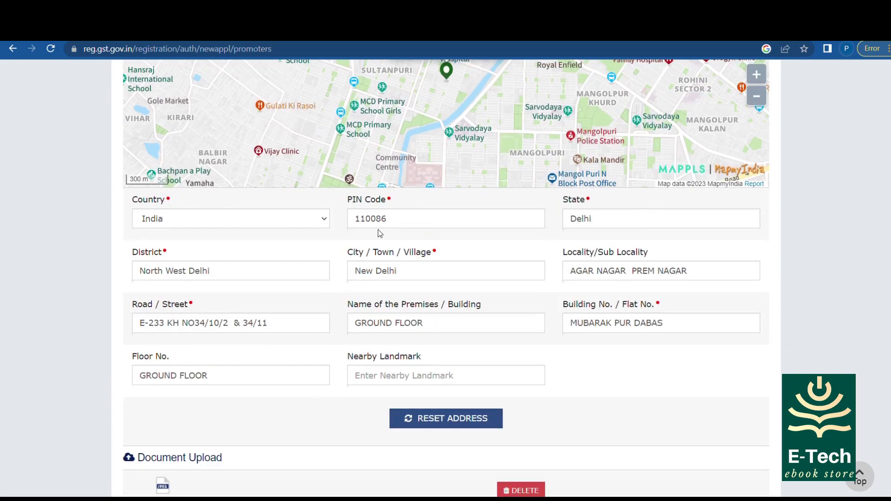
scroll(835, 216, "up", 3)
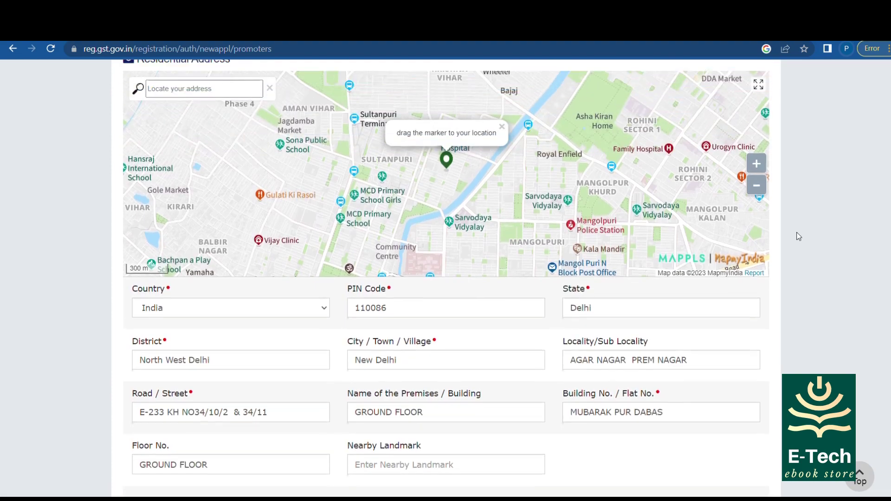
scroll(799, 237, "down", 5)
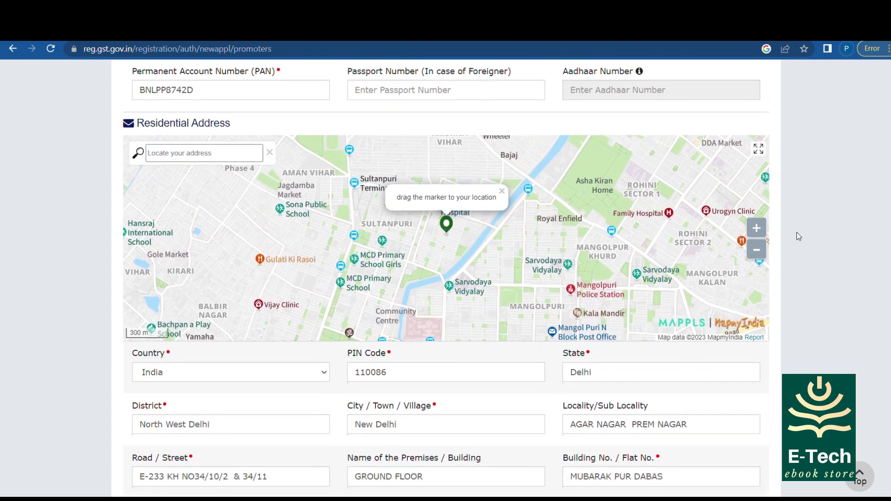
scroll(354, 329, "down", 2)
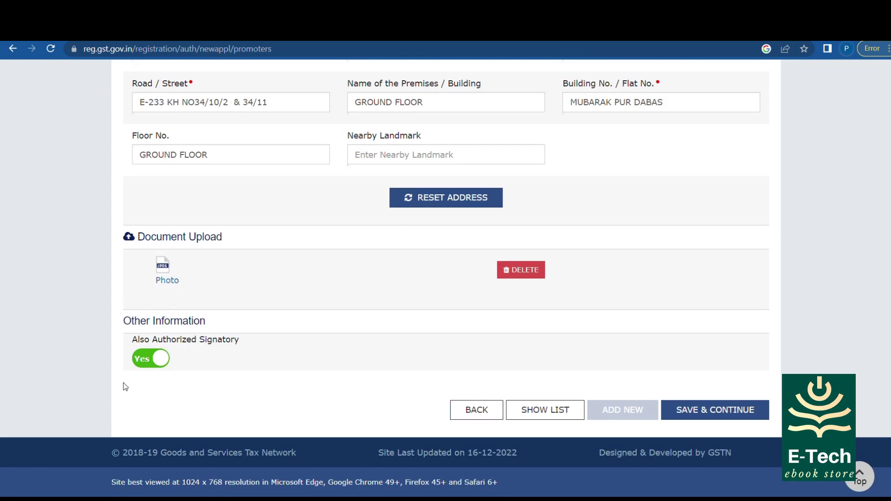
left_click(712, 415)
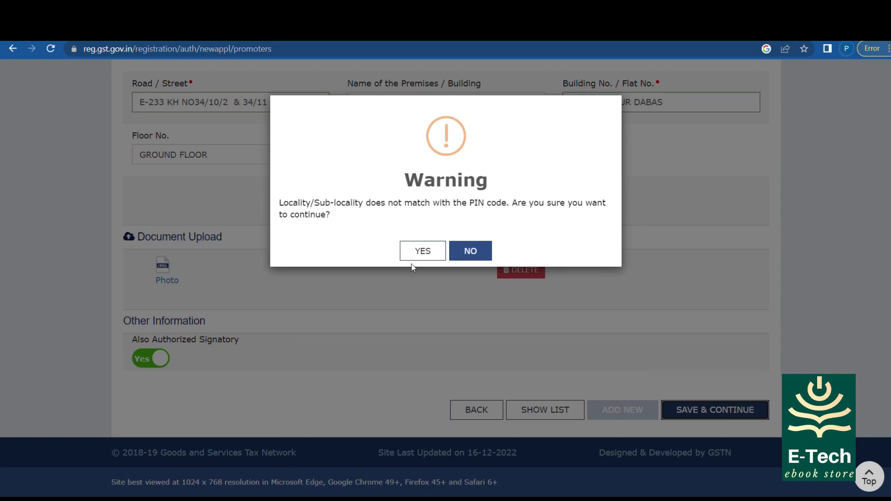
left_click(423, 251)
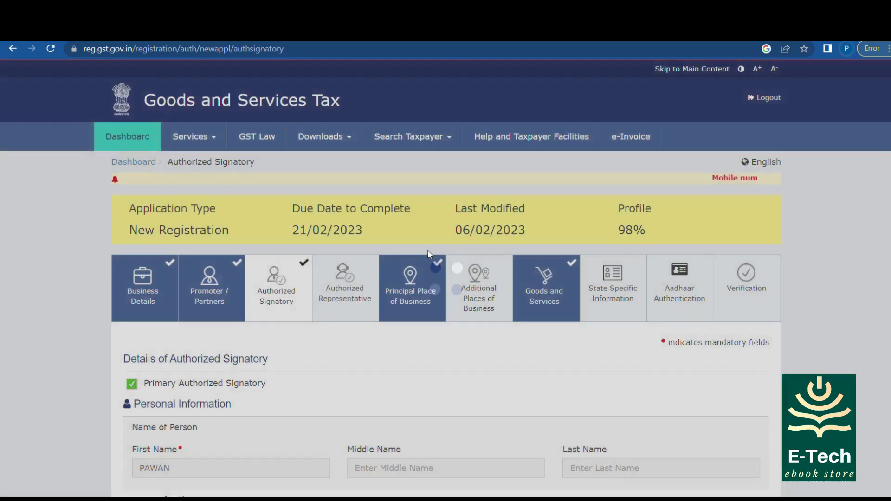
Review and save the Authorized Signatory details, confirming past the locality mismatch warning
scroll(428, 253, "down", 3)
scroll(245, 233, "down", 6)
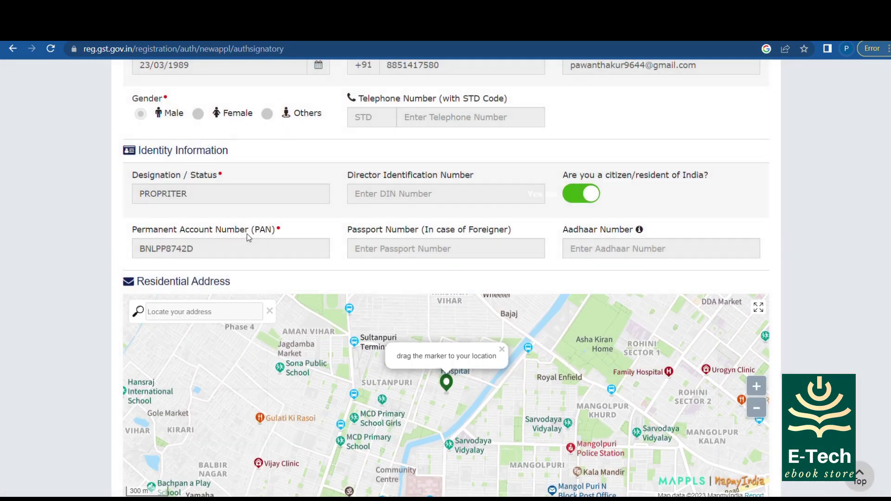
scroll(247, 234, "down", 3)
scroll(818, 276, "down", 9)
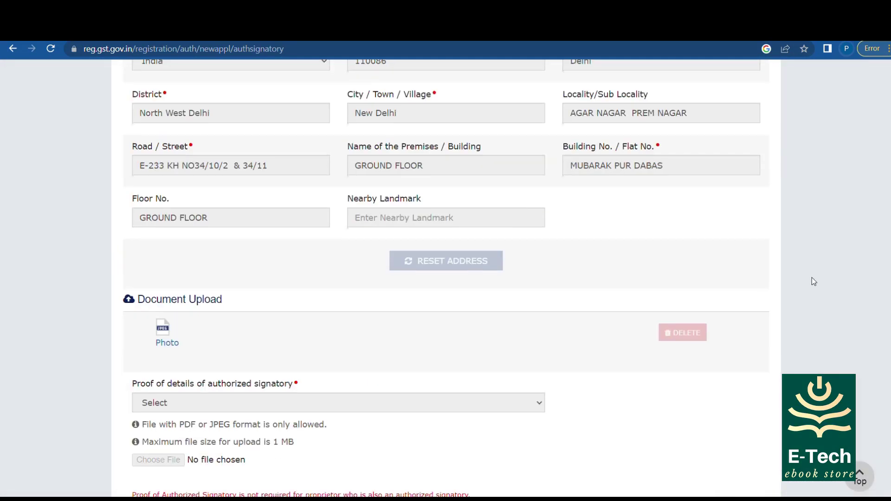
scroll(715, 352, "down", 4)
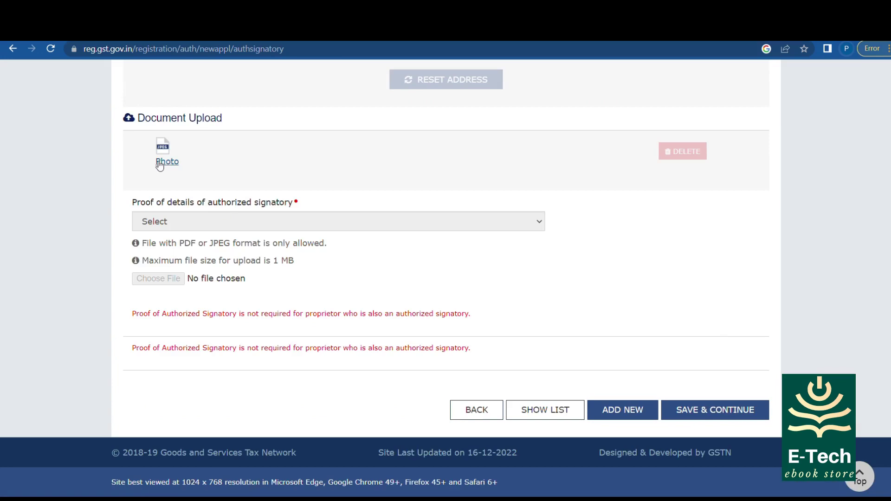
left_click(724, 410)
left_click(447, 254)
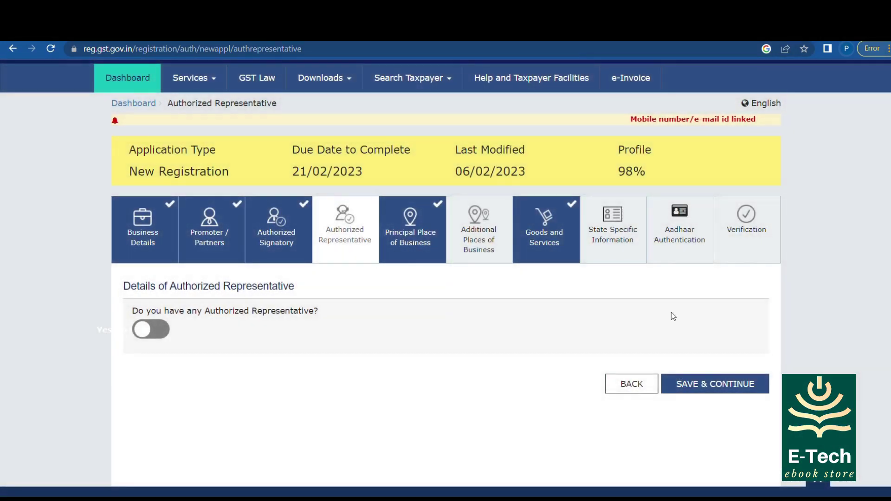
Save with no Authorized Representative, then review Principal Place of Business: Ward 63, Rented, Retail Business
left_click(761, 381)
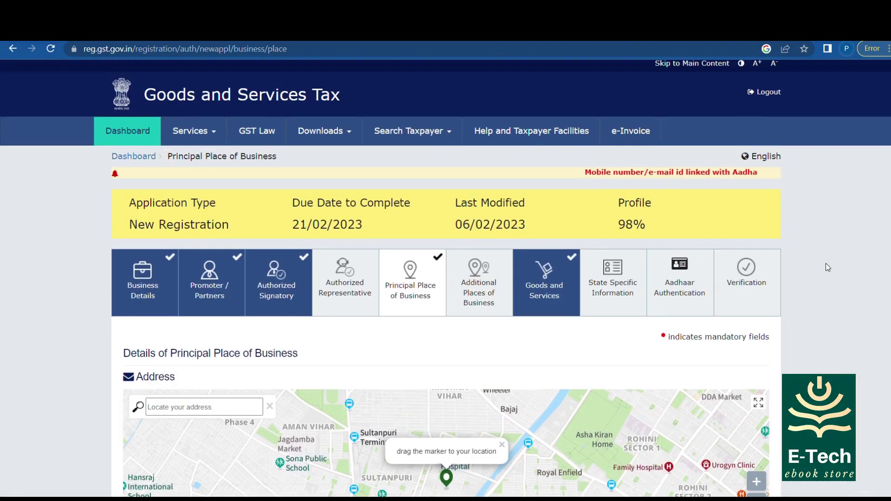
scroll(826, 264, "down", 5)
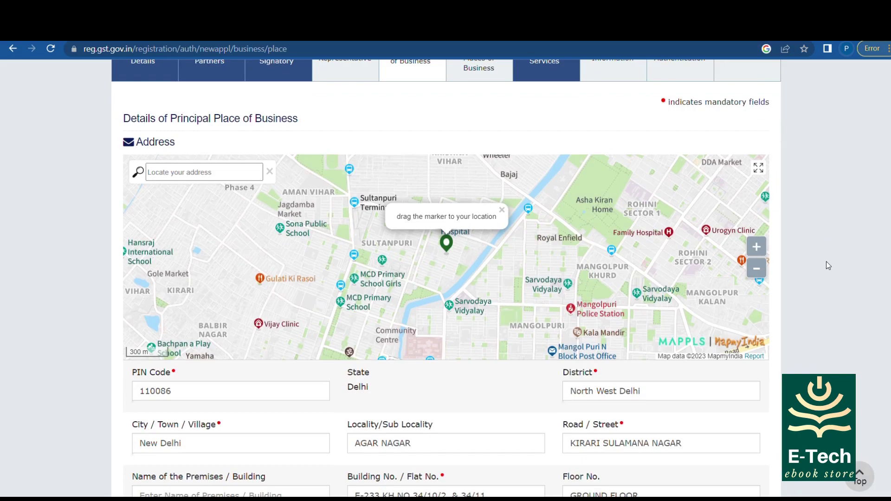
scroll(828, 265, "down", 6)
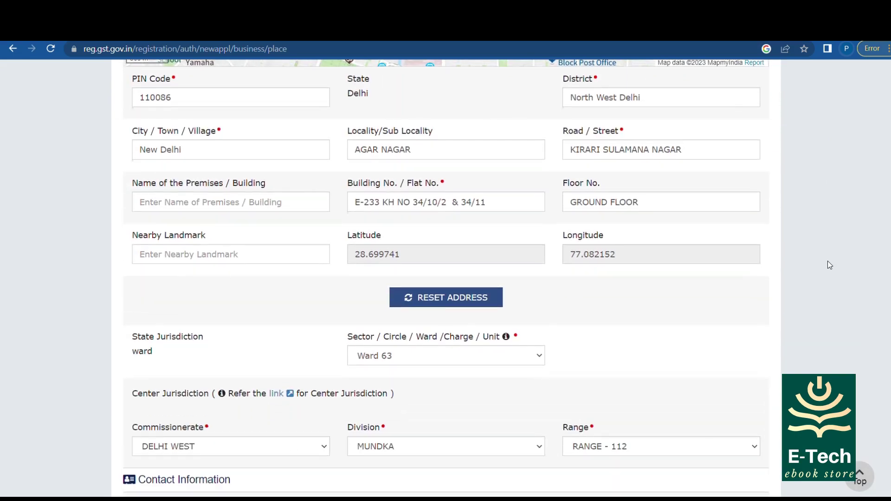
scroll(828, 262, "down", 4)
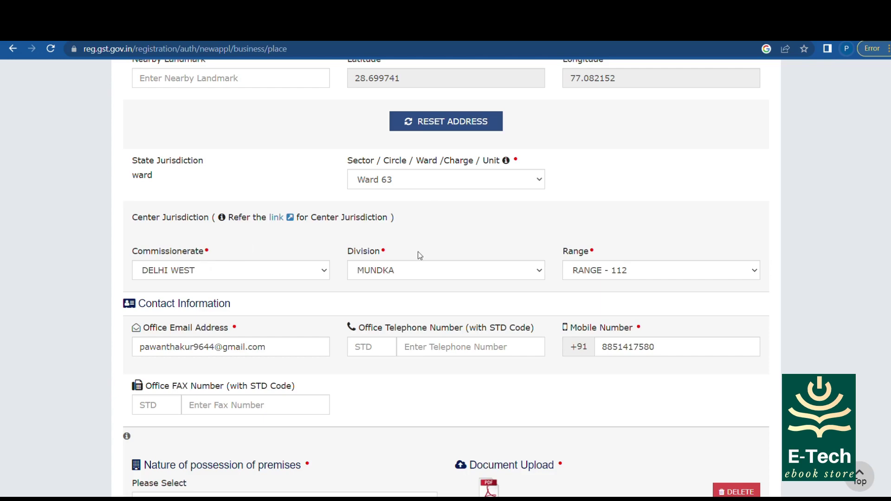
scroll(594, 263, "down", 1)
scroll(593, 259, "down", 2)
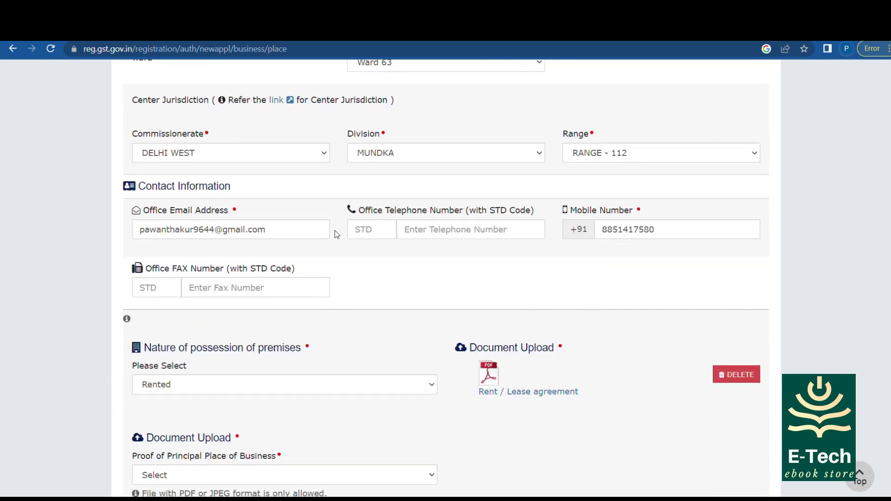
scroll(646, 224, "down", 4)
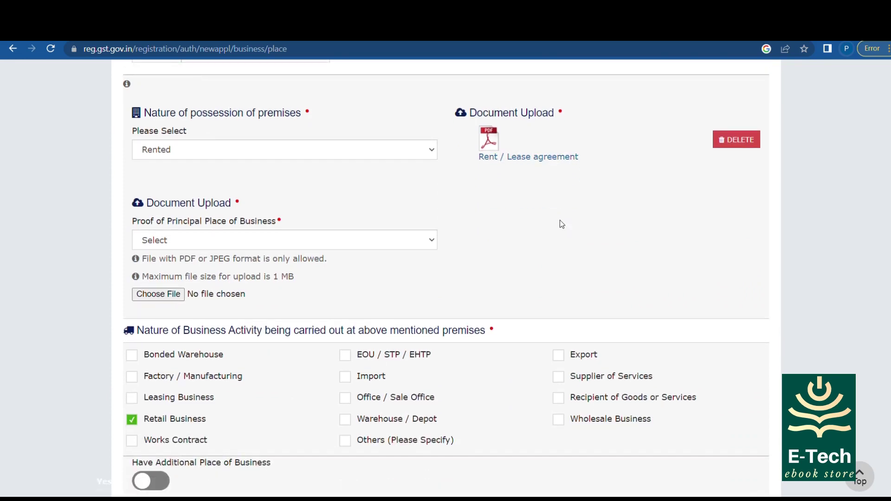
scroll(561, 219, "down", 3)
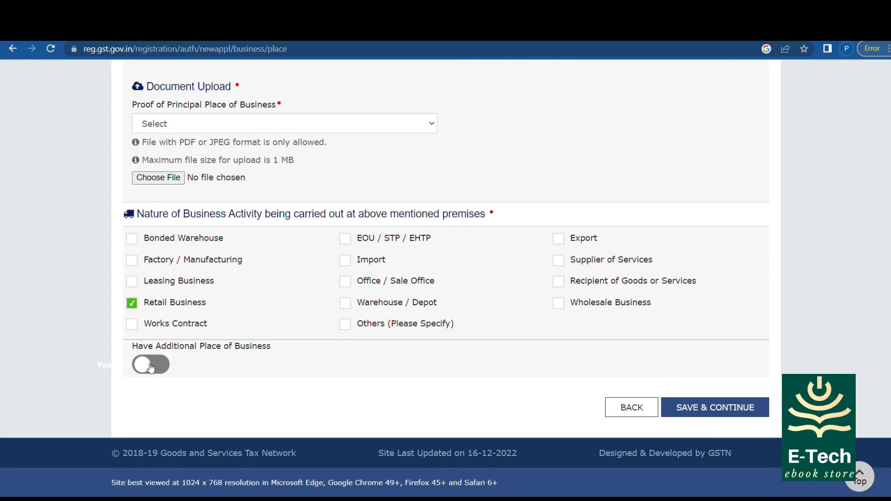
Save the Principal Place of Business past the mismatch warning and skip Additional Places
left_click(733, 409)
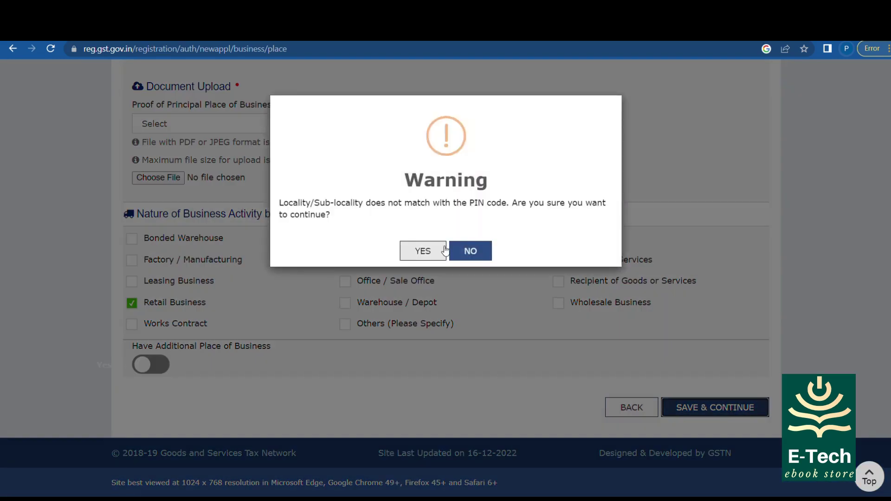
left_click(442, 252)
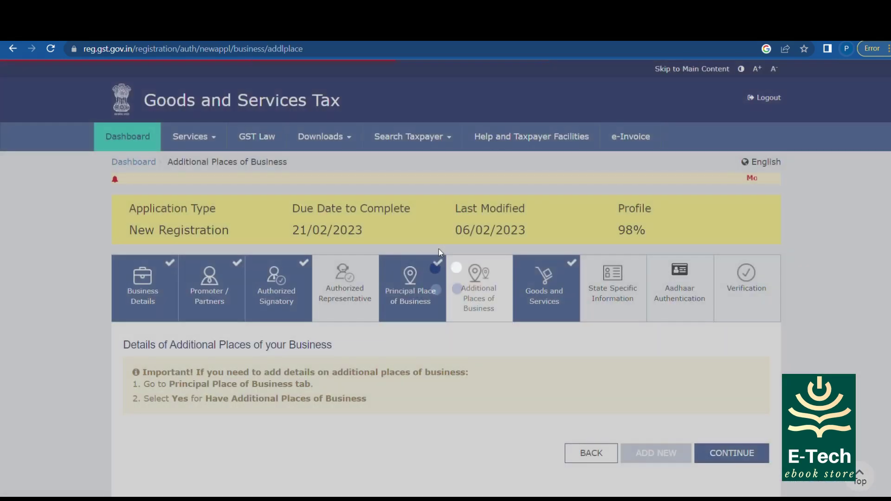
scroll(358, 304, "down", 3)
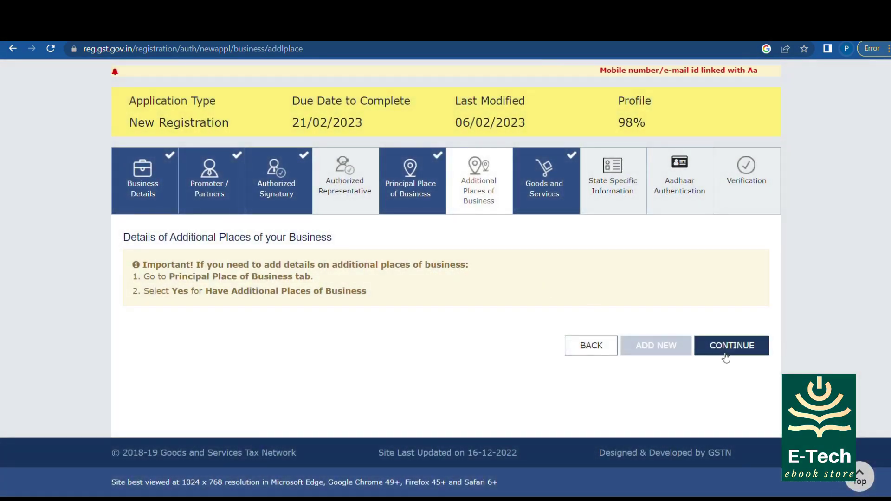
left_click(719, 349)
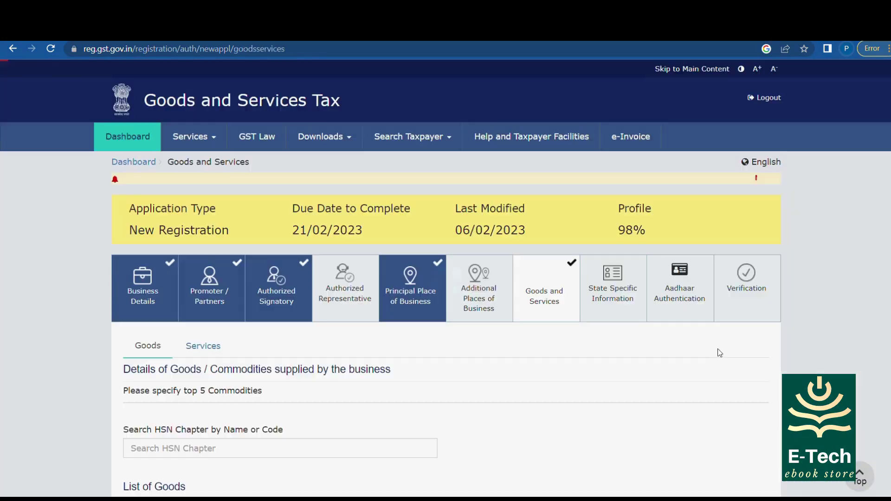
Review the Goods and Services, including the Services list, and save them
scroll(226, 275, "up", 4)
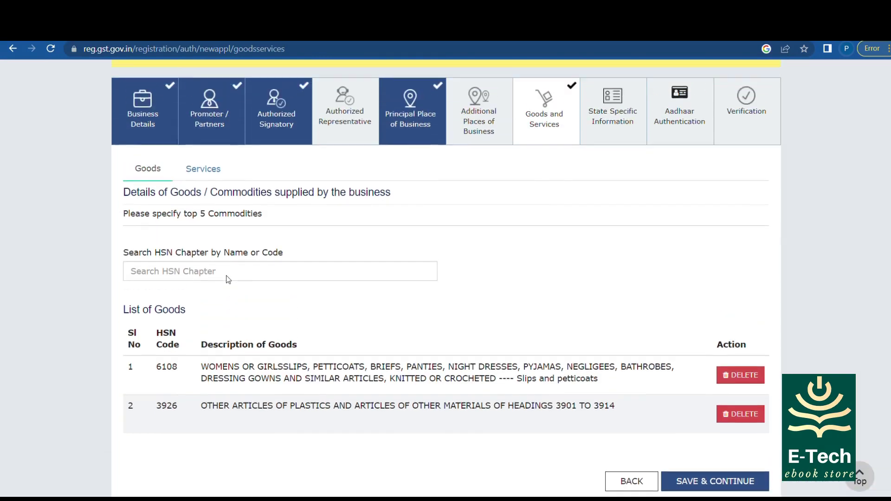
scroll(234, 275, "down", 4)
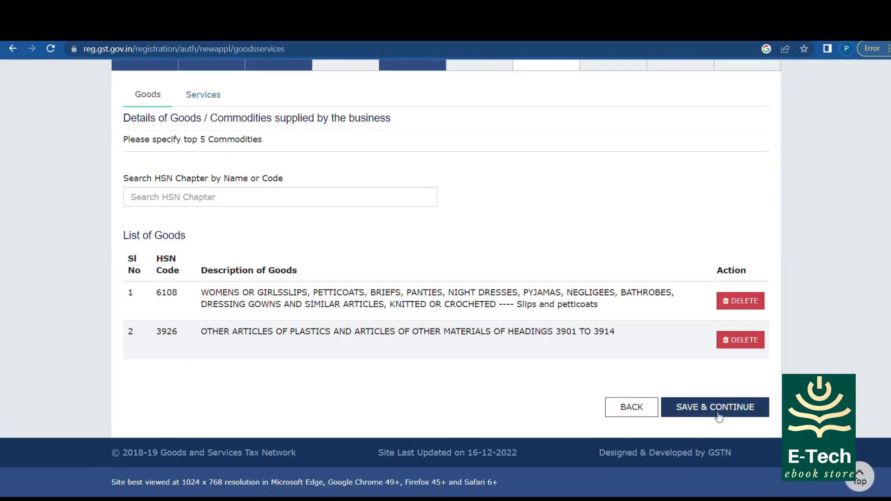
scroll(515, 335, "up", 5)
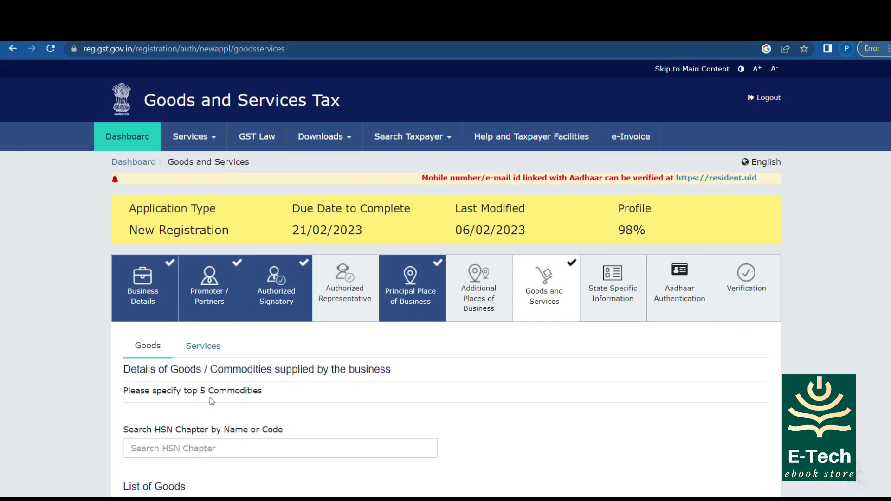
left_click(206, 356)
scroll(519, 341, "down", 2)
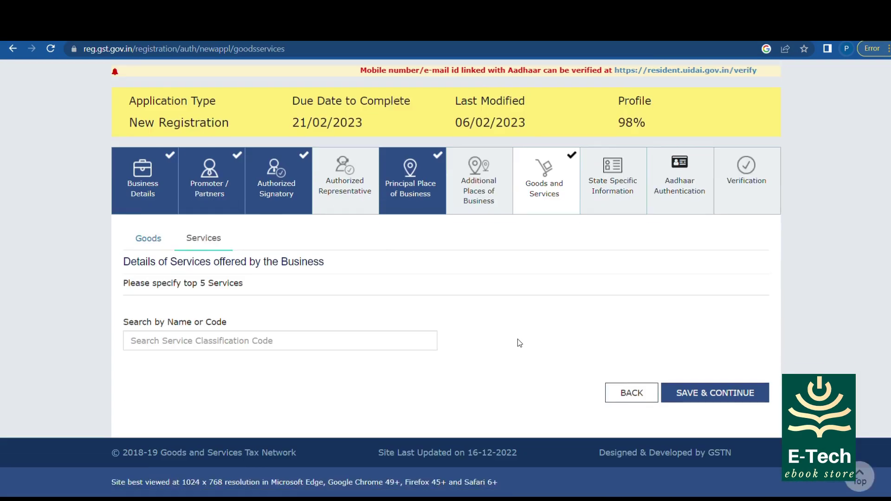
left_click(710, 394)
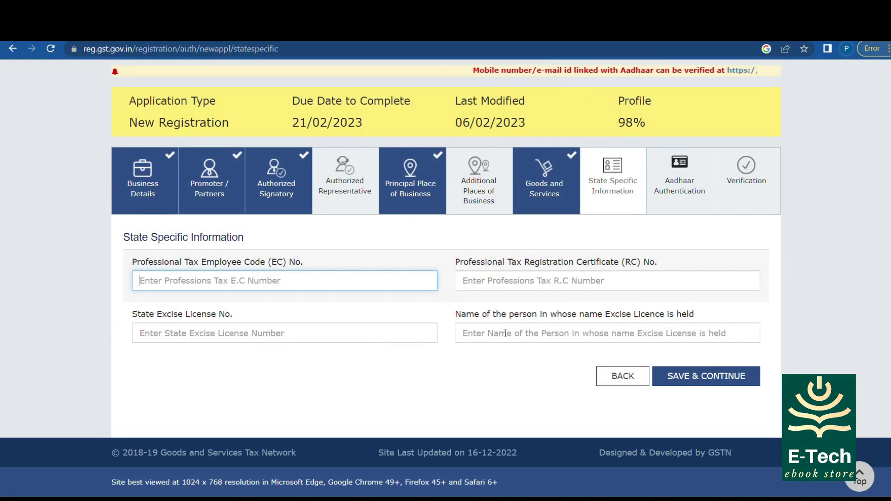
Save State Specific Information and Aadhaar Authentication set to Yes, acknowledging the warning
left_click(711, 379)
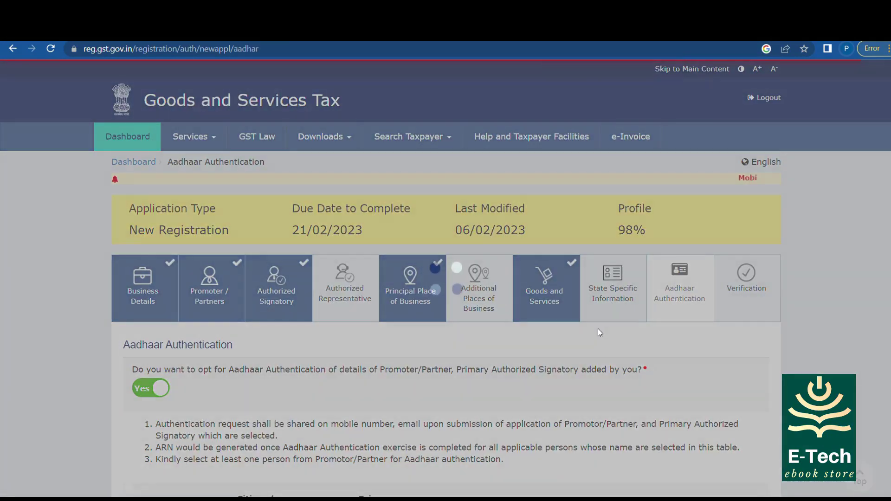
scroll(600, 330, "down", 5)
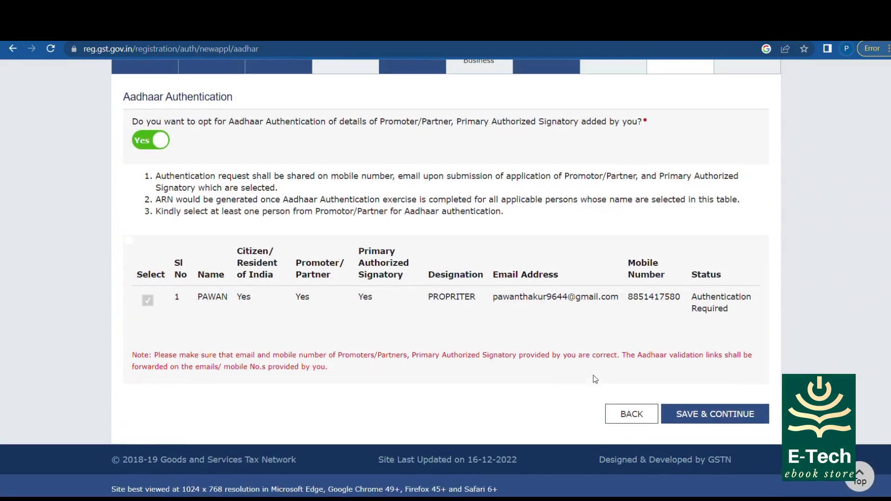
left_click(690, 419)
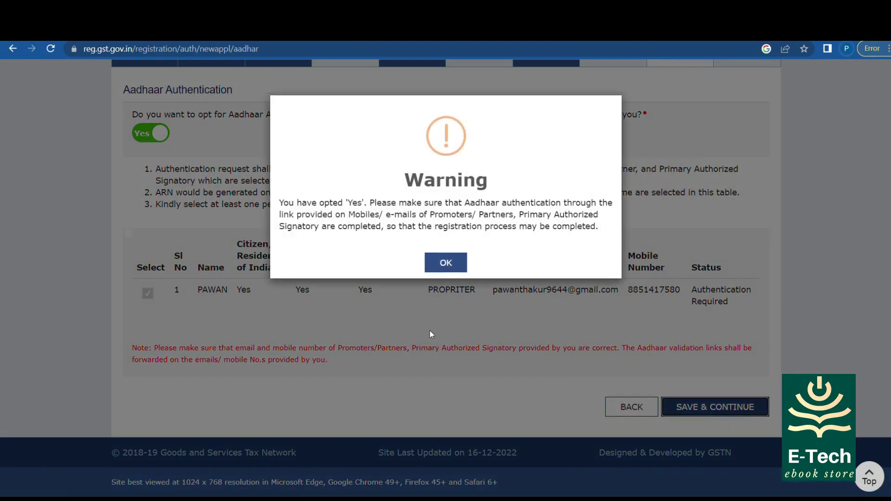
left_click(446, 264)
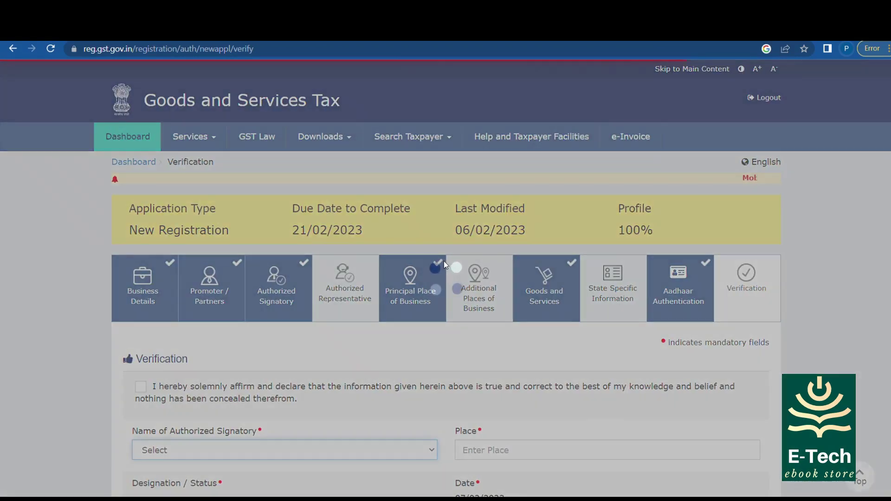
Tick the verification declaration and choose the authorized signatory
scroll(70, 367, "down", 4)
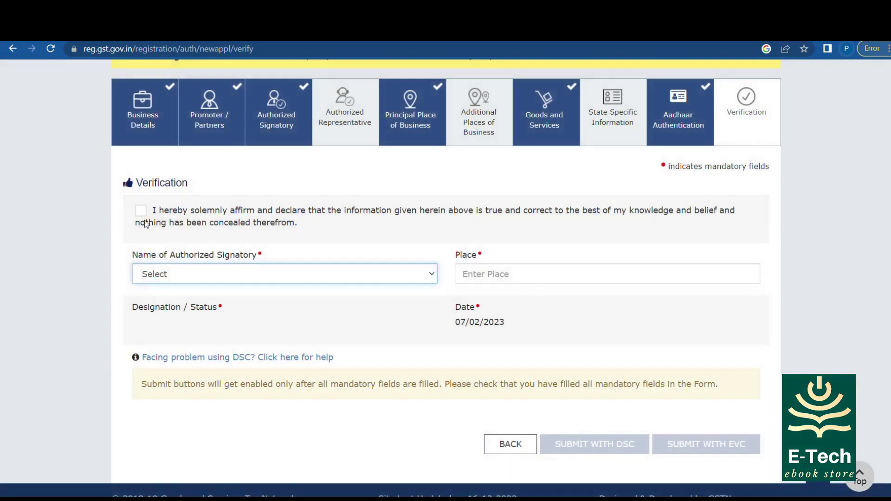
left_click(140, 211)
left_click(327, 269)
left_click(297, 300)
Enter New Delhi as the Place and submit the application with EVC
left_click(475, 270)
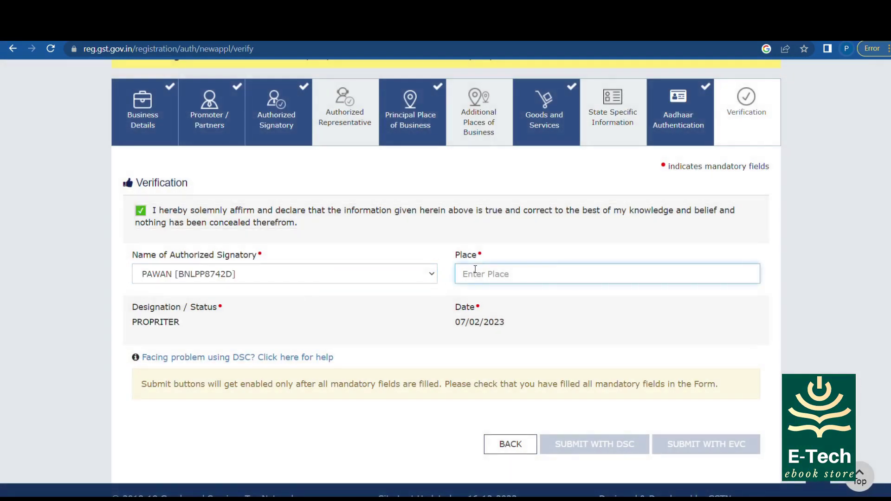
type("nEW dE")
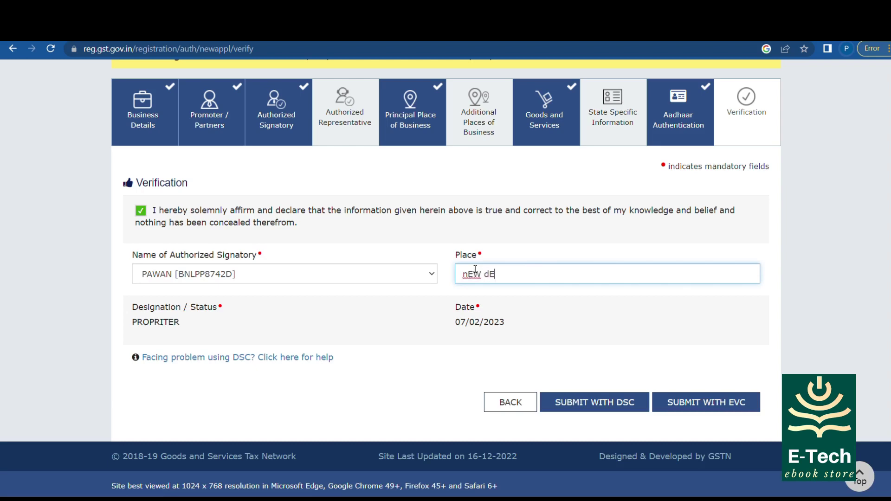
type("LH")
key("BackSpace")
key("BackSpace")
key("BackSpace")
key("BackSpace")
key("BackSpace")
key("BackSpace")
key("BackSpace")
key("BackSpace")
type("nEW")
key("BackSpace")
key("BackSpace")
key("BackSpace")
key("BackSpace")
type("New Delhi")
left_click(509, 315)
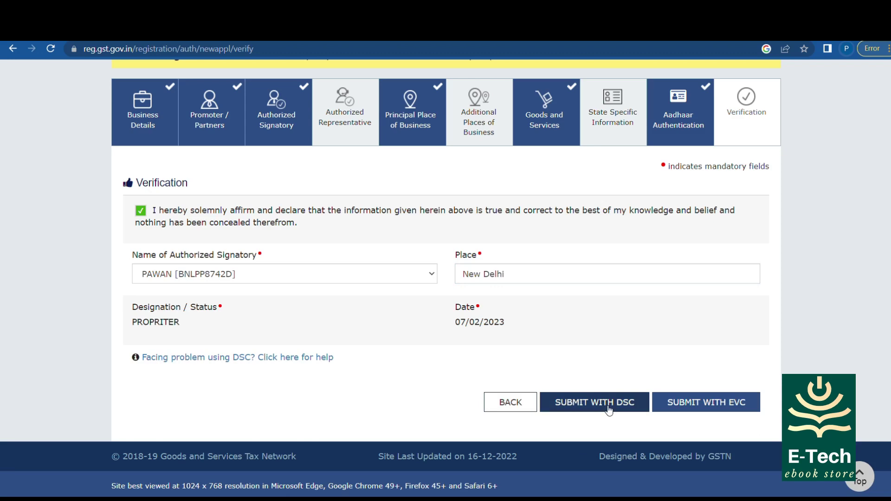
left_click(696, 408)
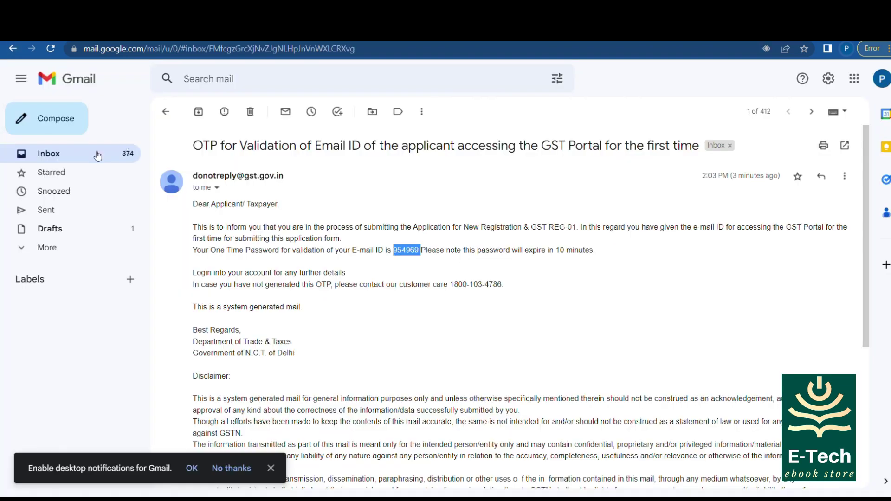
Refresh the Gmail inbox and copy the code from the new EVC signature OTP email
left_click(96, 154)
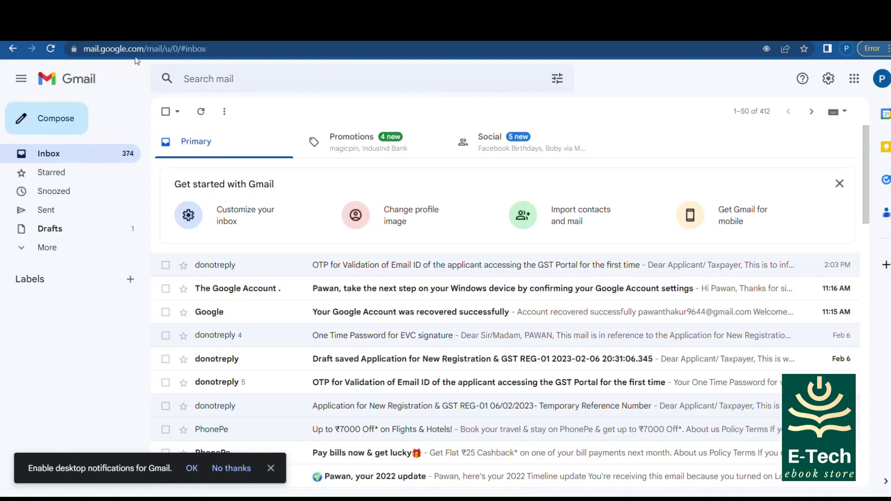
left_click(202, 109)
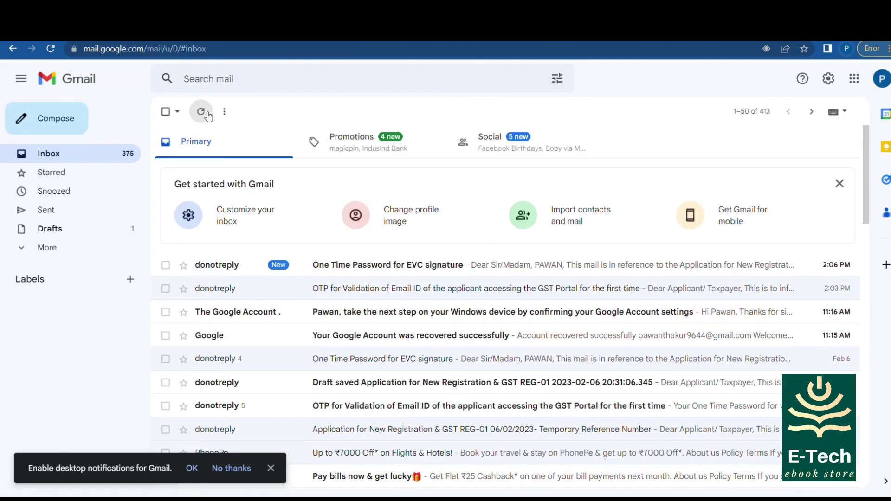
left_click(425, 265)
double_click(449, 253)
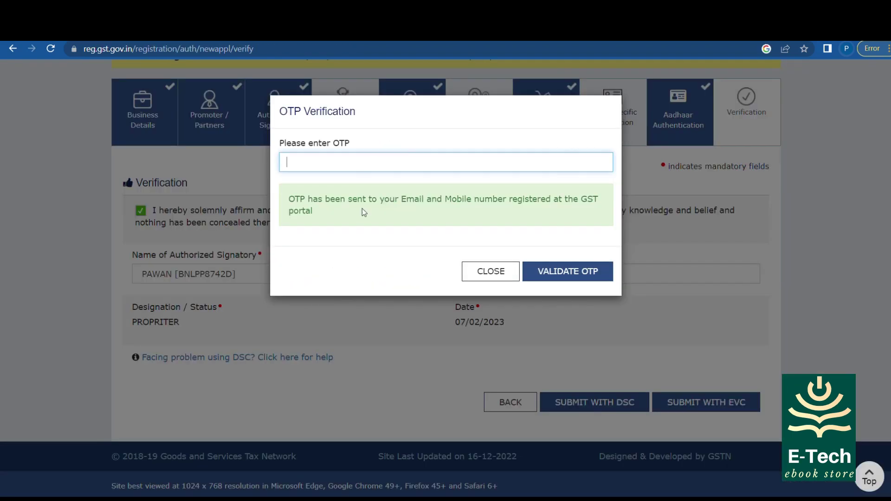
Paste the OTP into the portal and validate it to reach the SUCCESS acknowledgement
key("ctrl+v")
left_click(576, 271)
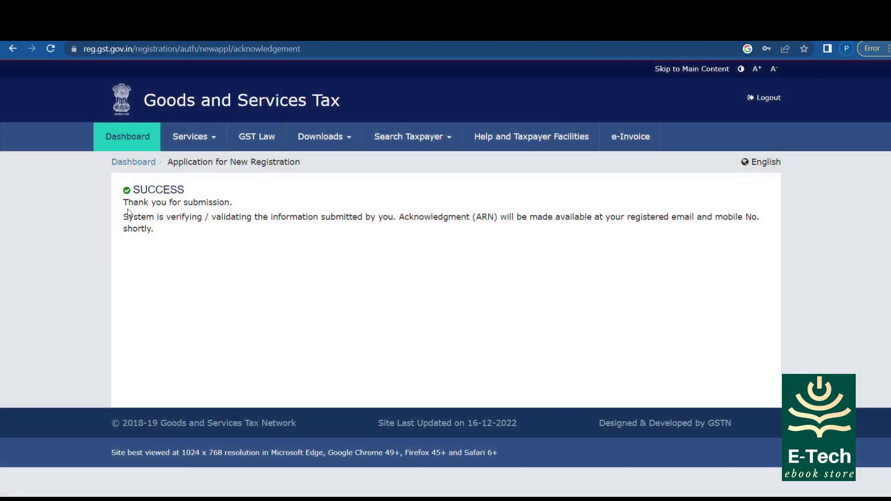
left_click_drag(123, 203, 167, 233)
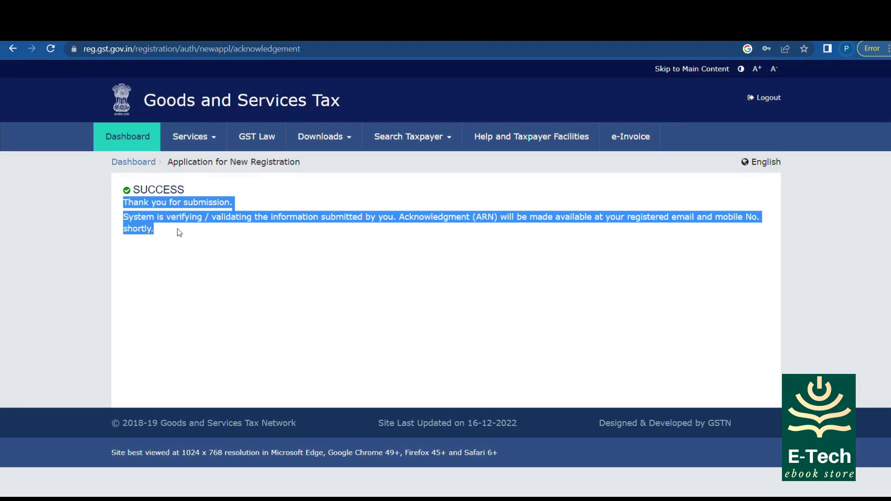
key("ctrl+Tab")
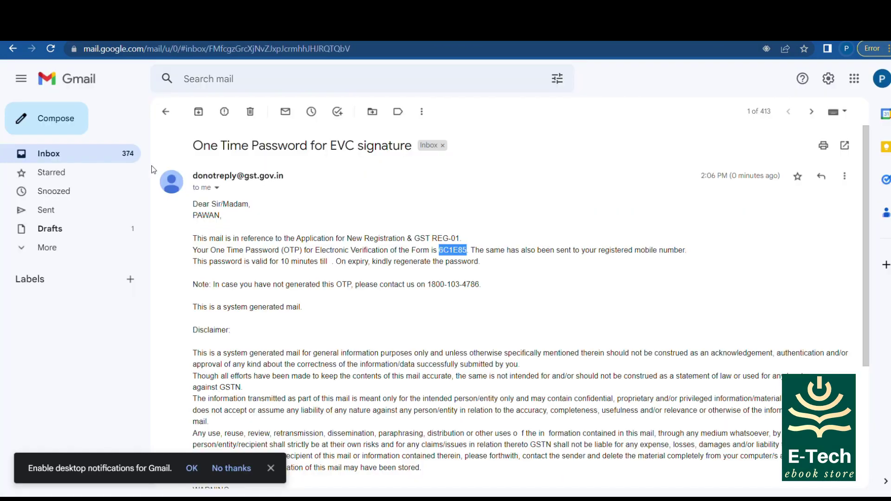
Go back from the OTP email to the refreshed inbox and scan the message list
left_click(167, 111)
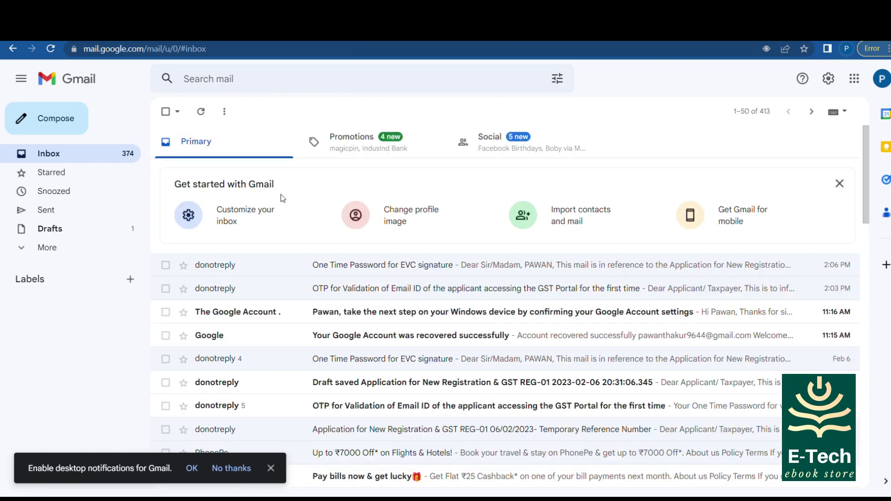
left_click(202, 112)
scroll(318, 160, "down", 8)
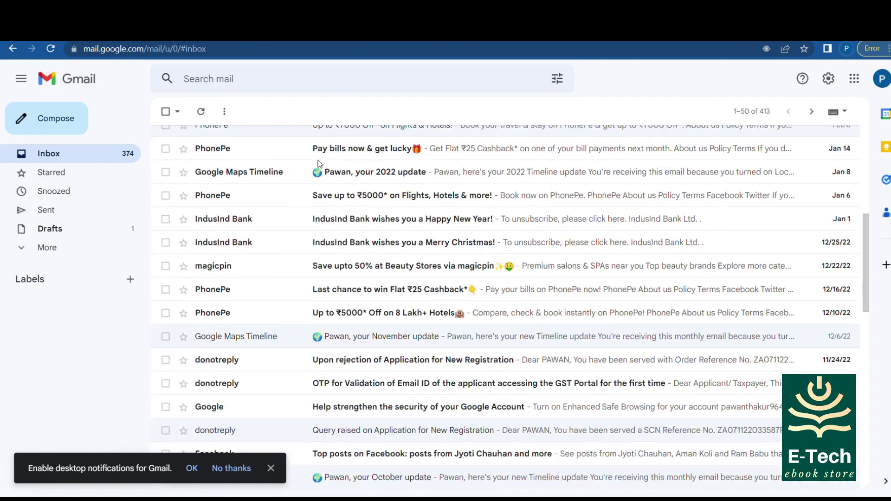
scroll(320, 165, "up", 8)
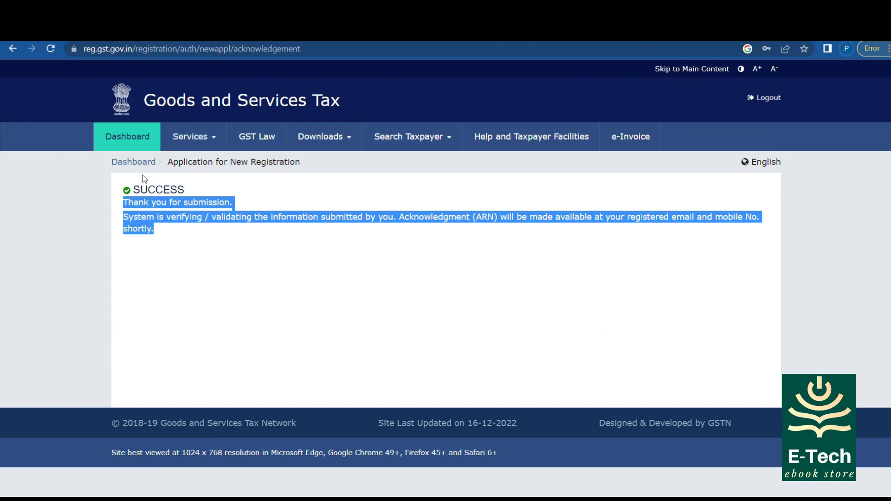
key("ctrl+Tab")
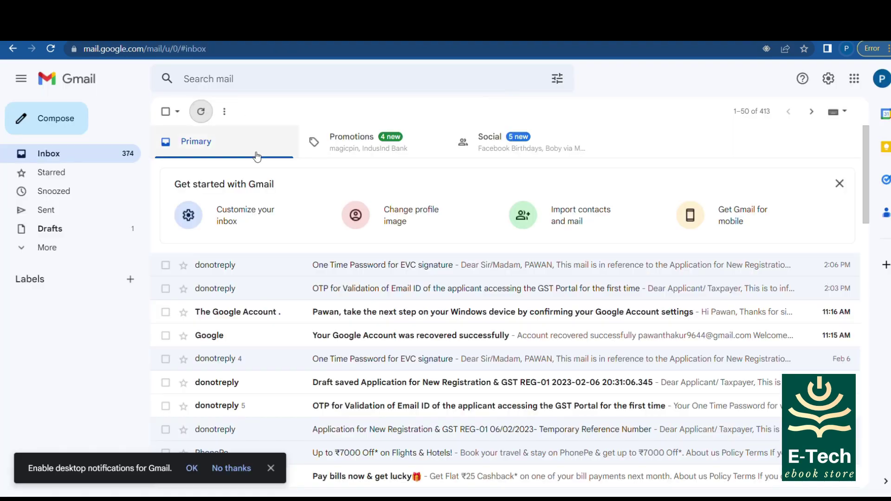
scroll(259, 178, "down", 5)
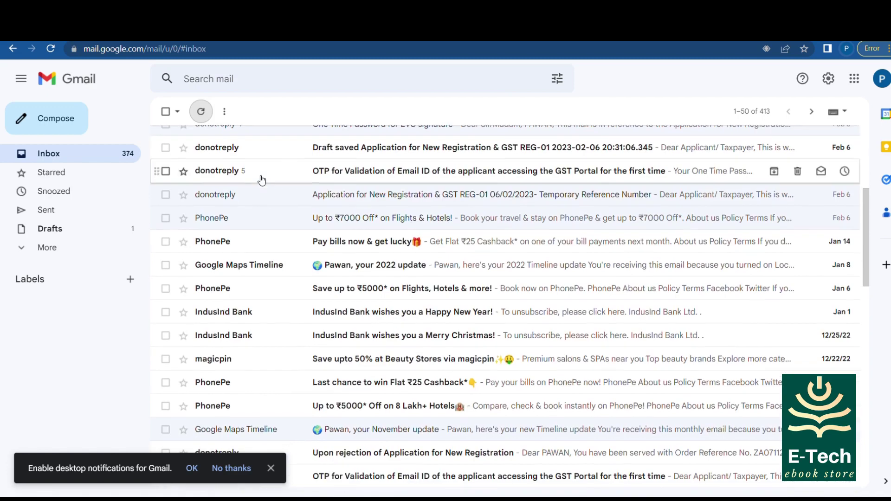
scroll(259, 177, "up", 5)
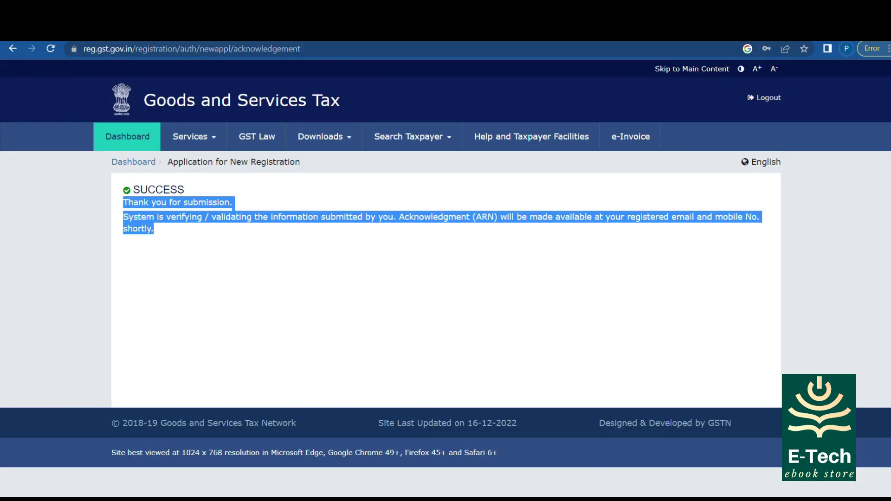
Search 'gst login' in a new tab and open the first-time New User Login page
key("ctrl+t")
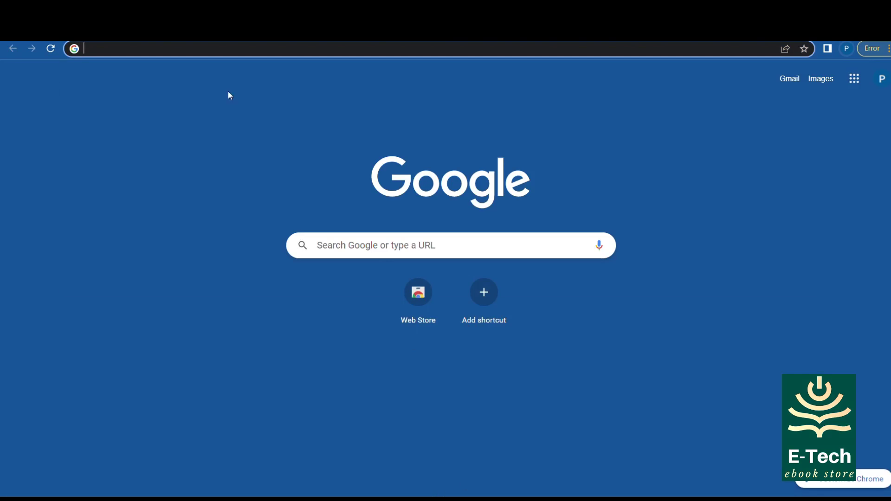
type("gst")
key("Return")
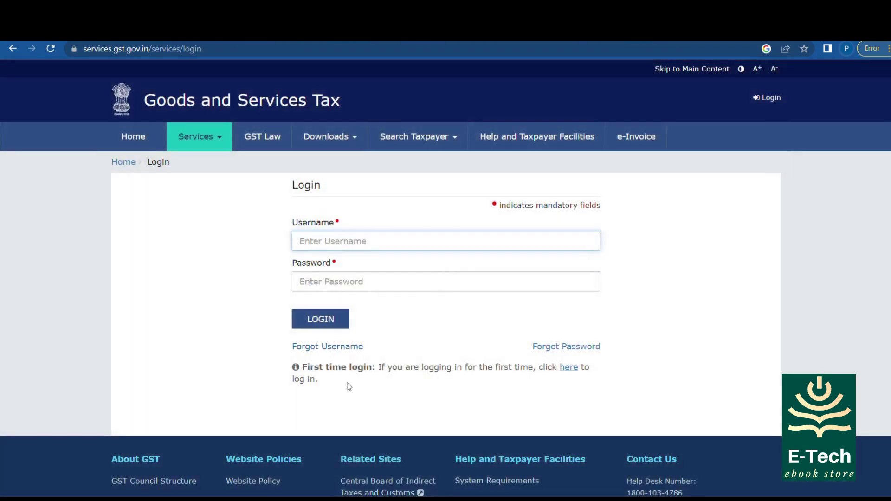
left_click_drag(413, 369, 495, 369)
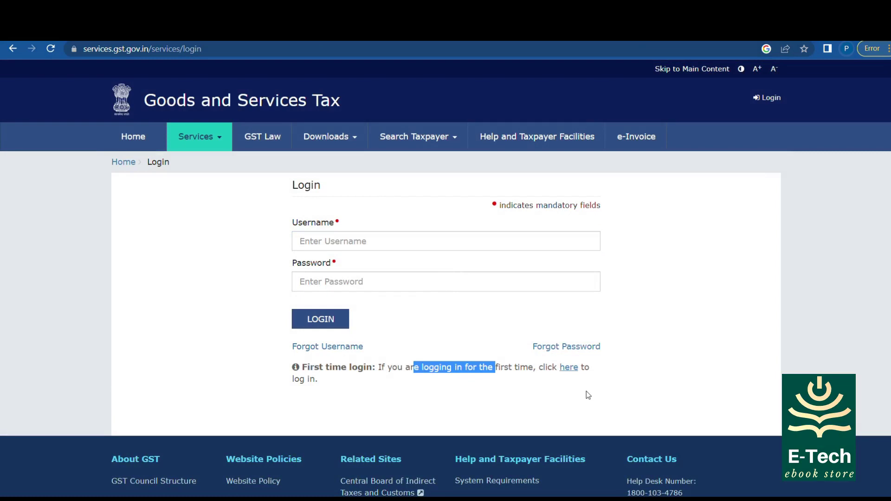
left_click(570, 368)
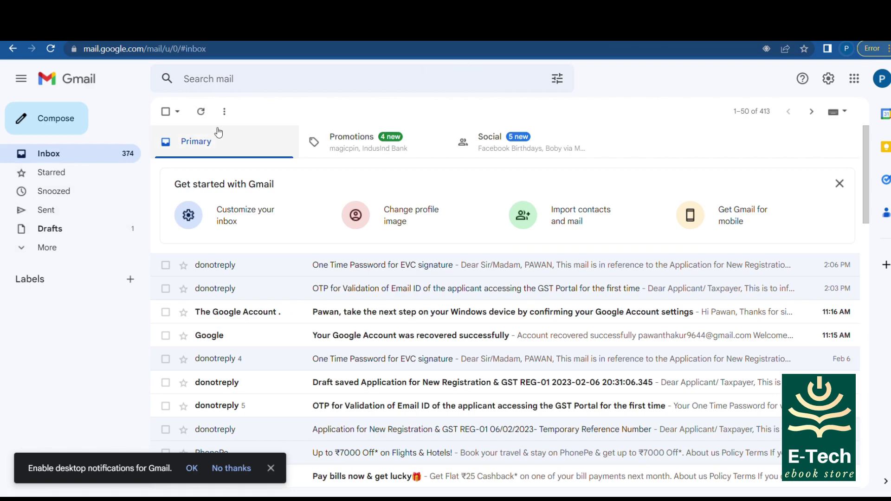
Close the Get started with Gmail card above the inbox list
mouse_move(797, 277)
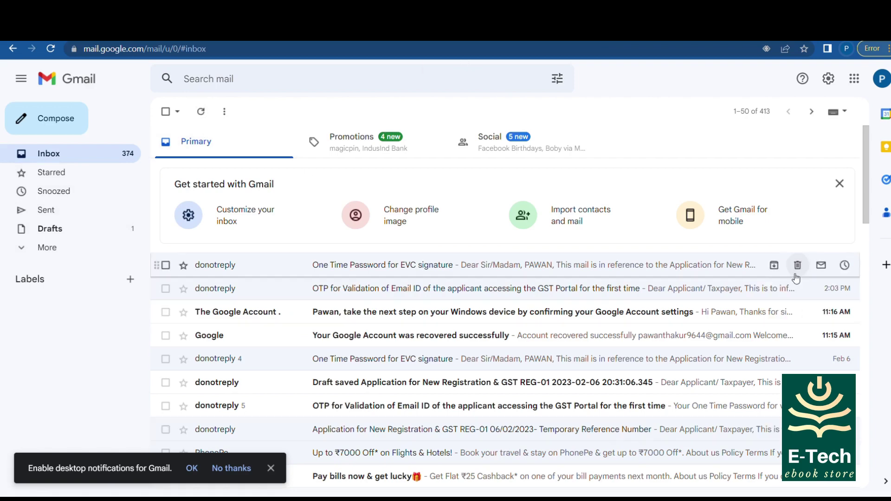
left_click(840, 183)
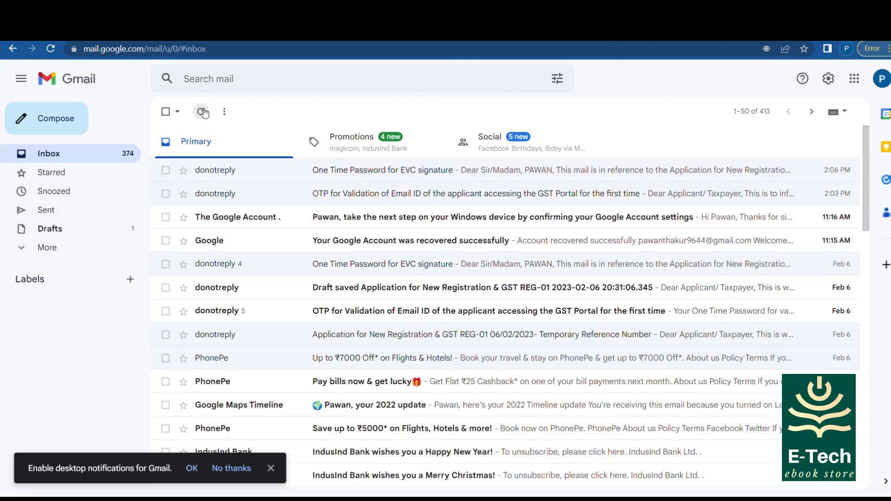